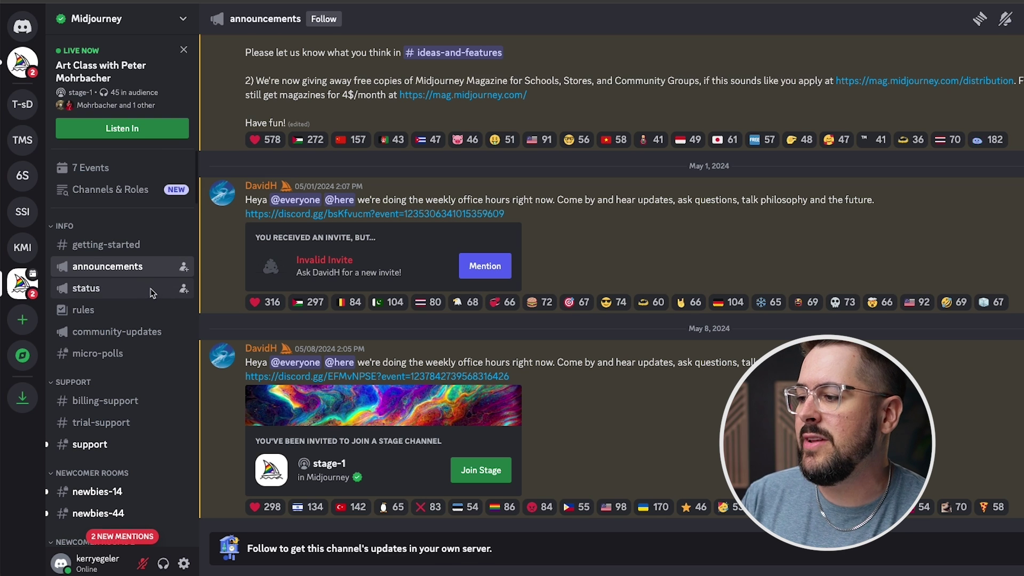
Scroll through the remaining channels in the Discord server's channel list
scroll(144, 309, "down", 10)
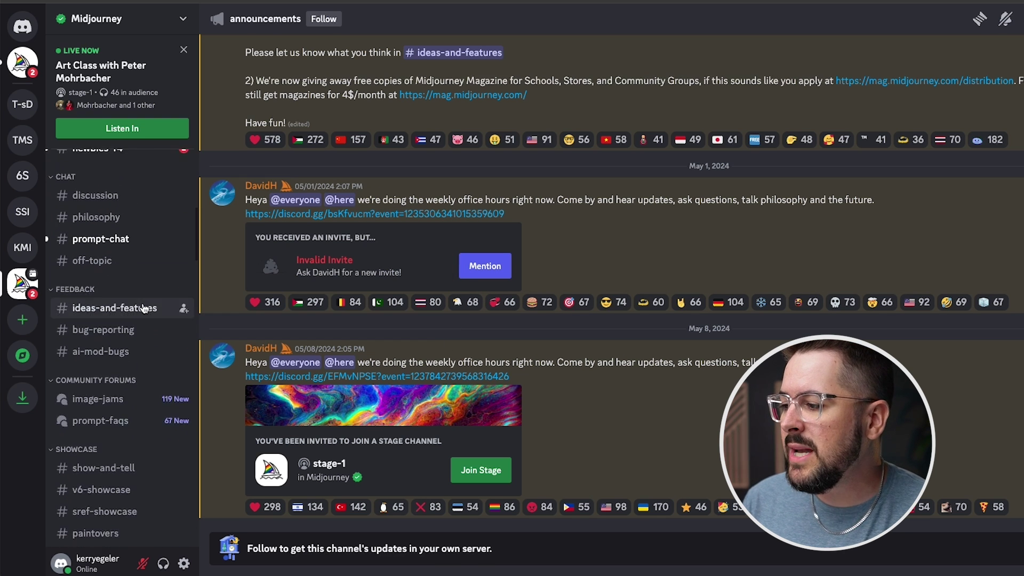
scroll(144, 317, "down", 15)
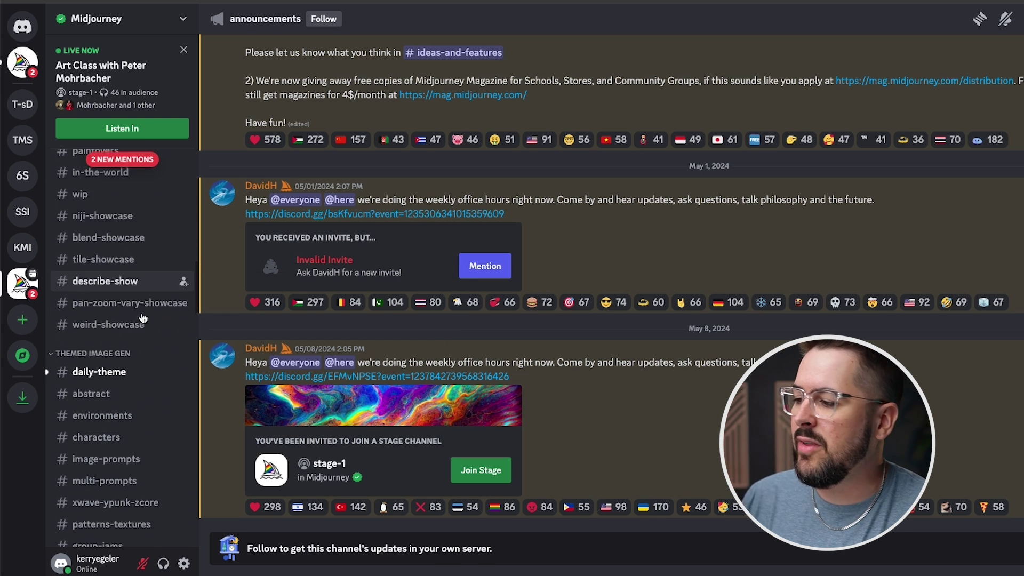
scroll(143, 319, "down", 2)
scroll(143, 320, "up", 15)
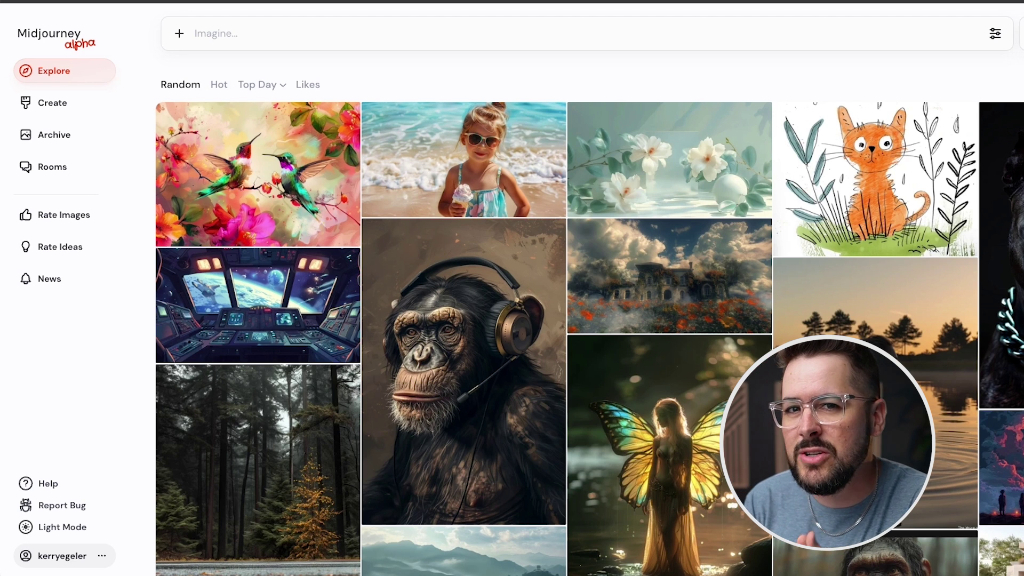
Bring up the Imagine bar's settings panel with image size, aesthetics and model options
left_click(214, 37)
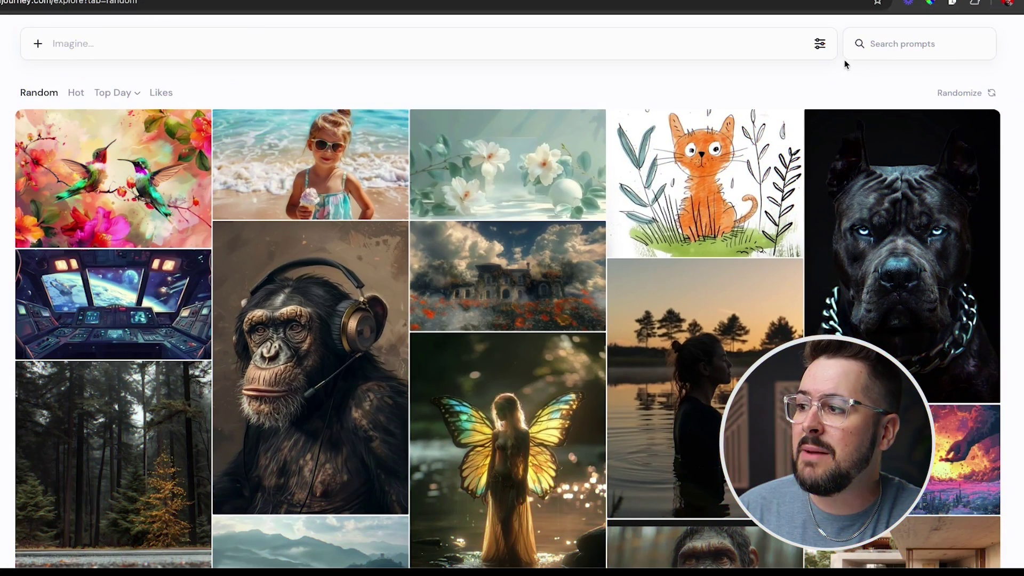
left_click(821, 45)
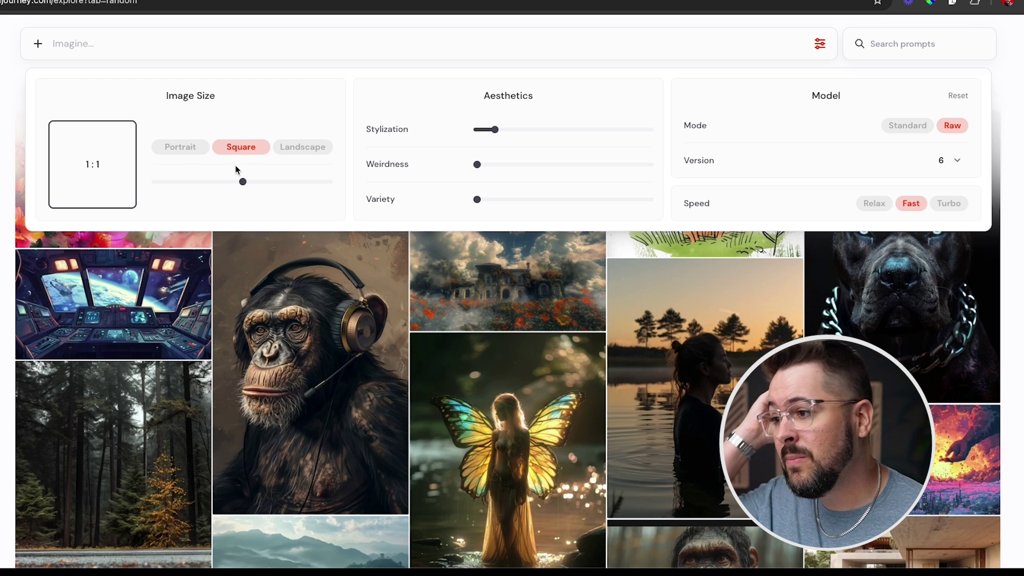
Set the image size to a landscape ratio widened to 2:1
left_click(181, 148)
left_click(241, 147)
left_click(295, 148)
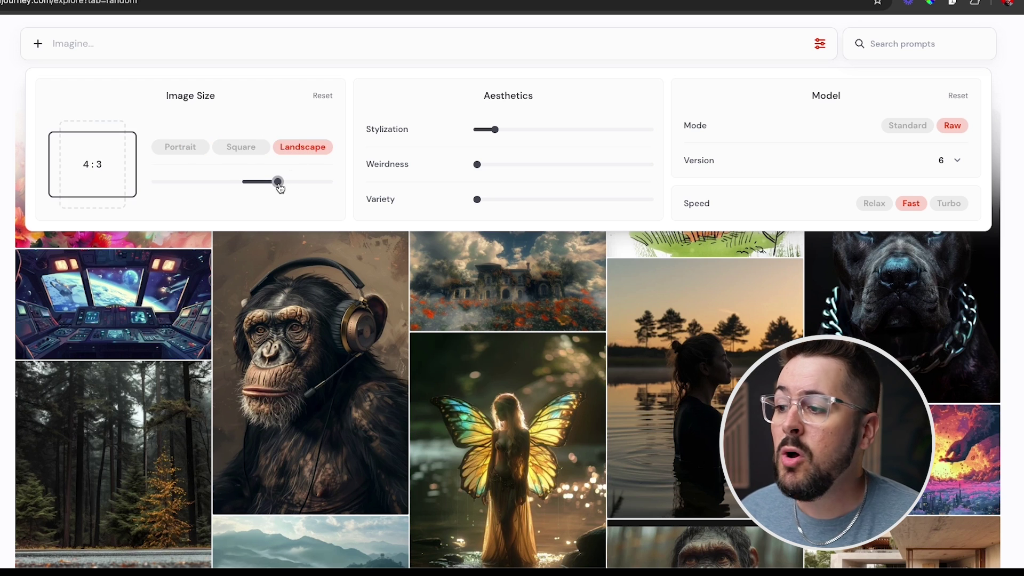
left_click_drag(280, 188, 243, 183)
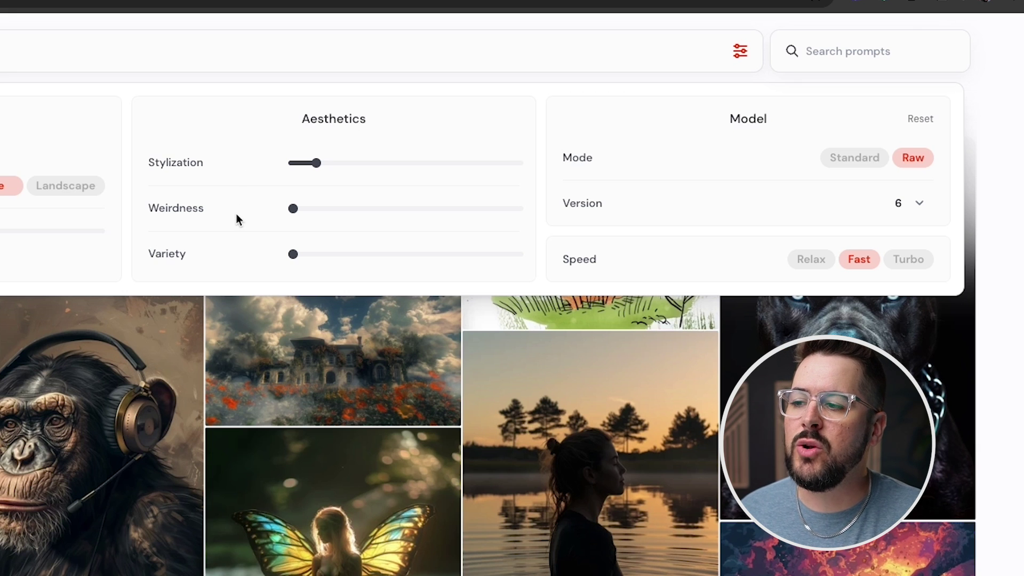
Raise the Stylization slider from its default 100 toward about 700
mouse_move(196, 163)
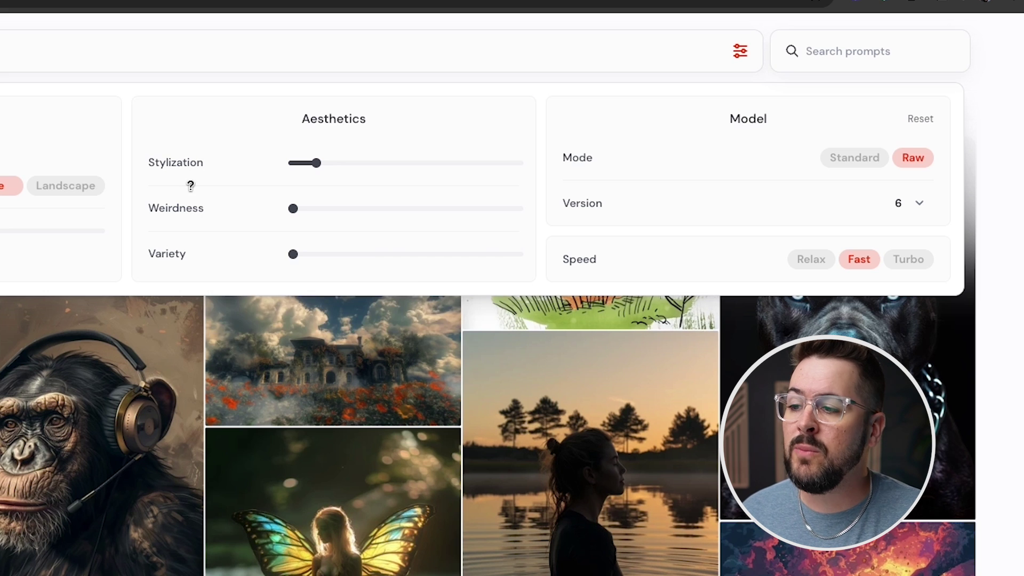
mouse_move(315, 165)
left_mouse_down()
mouse_move(461, 169)
mouse_move(320, 169)
mouse_move(335, 168)
left_mouse_up()
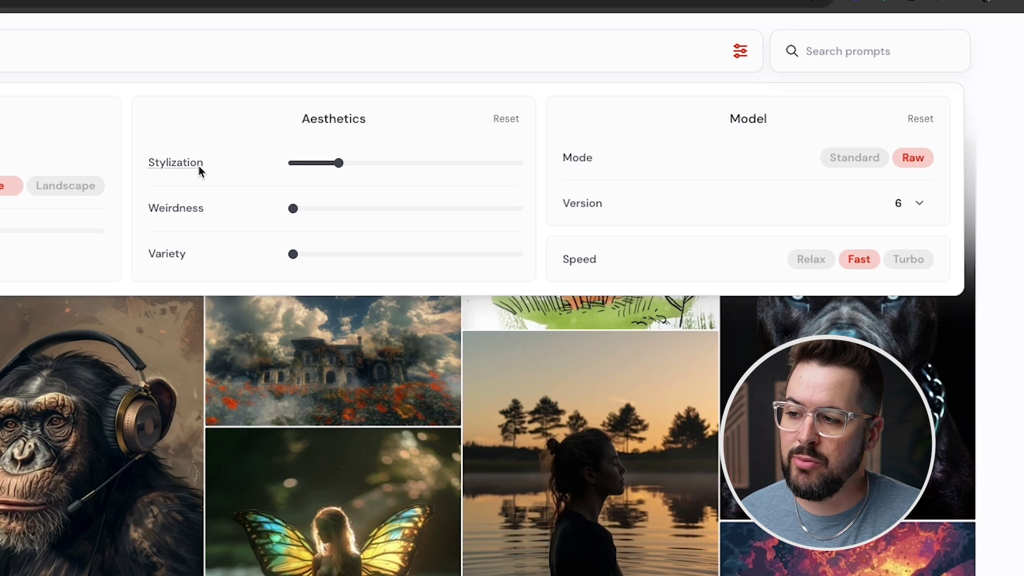
mouse_move(193, 164)
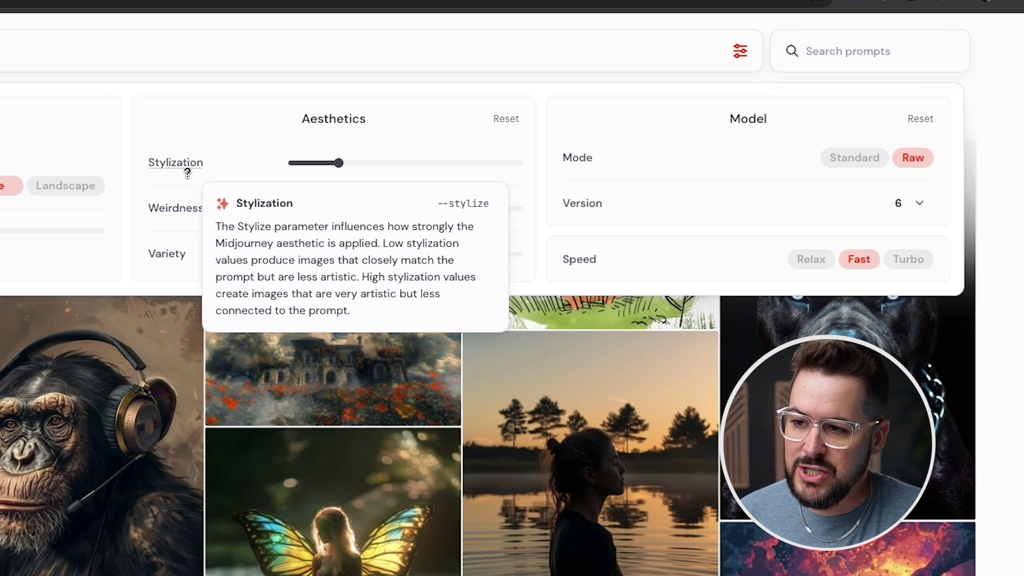
mouse_move(184, 209)
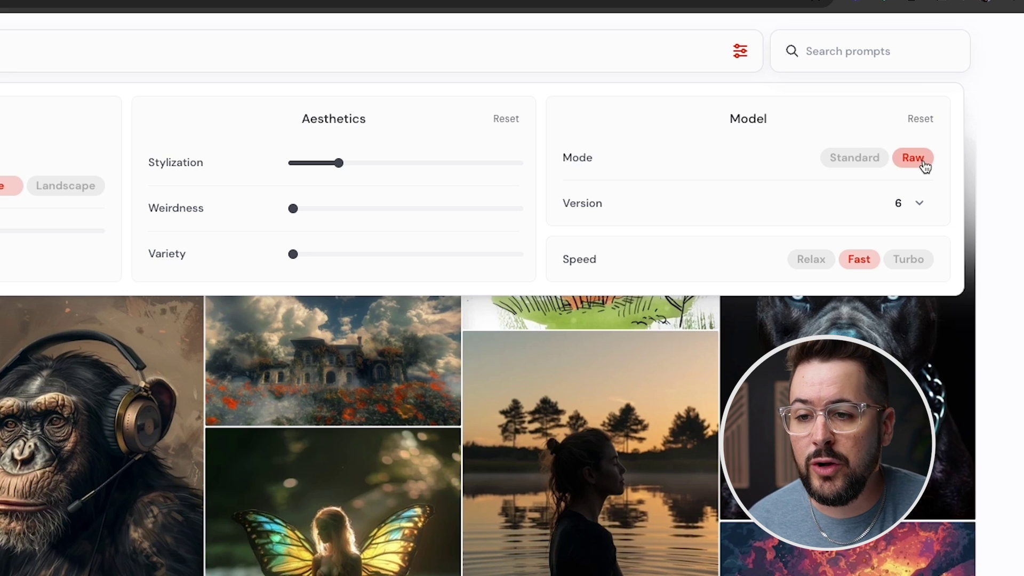
Keep the model Version set to 6 from the Version dropdown
left_click(920, 205)
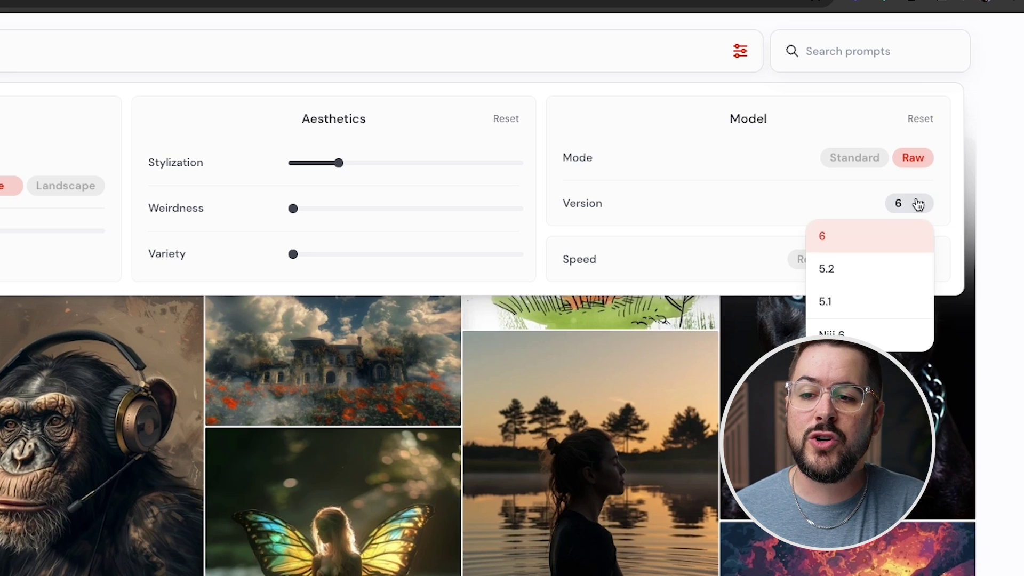
left_click(883, 242)
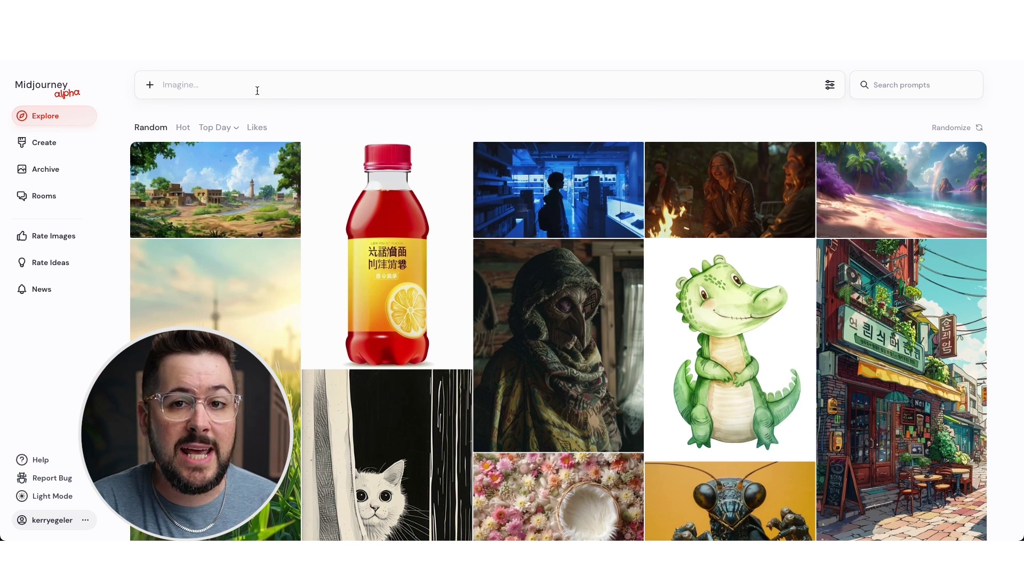
Browse the Explore feed and view the paper-swirl image's prompt and details
scroll(418, 217, "down", 10)
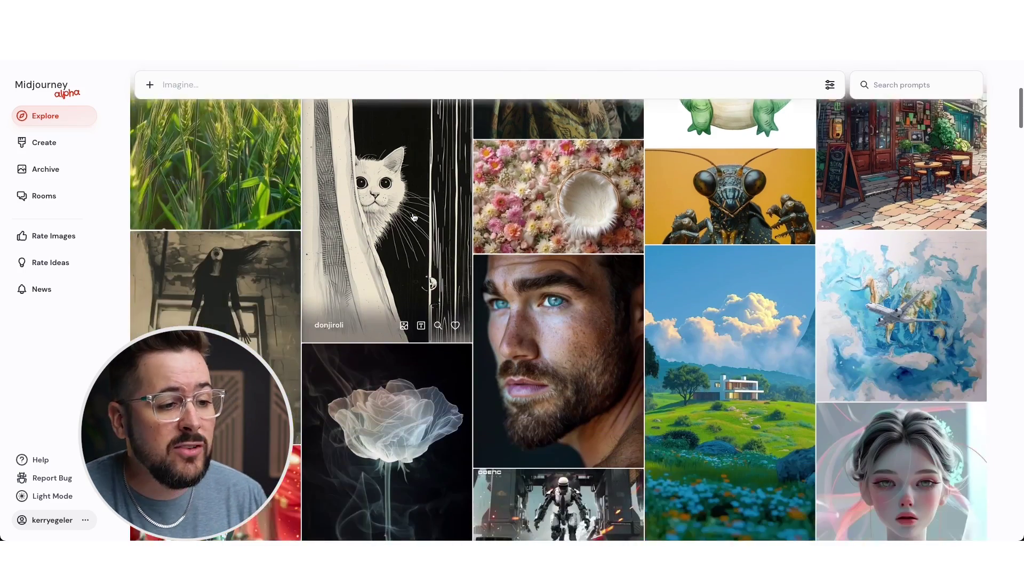
scroll(418, 217, "down", 10)
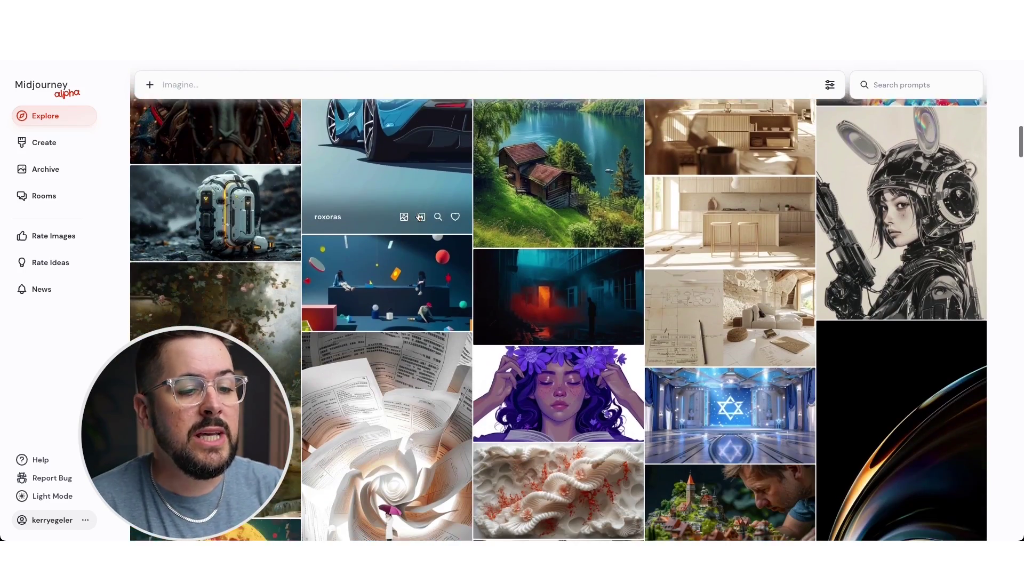
scroll(419, 217, "down", 3)
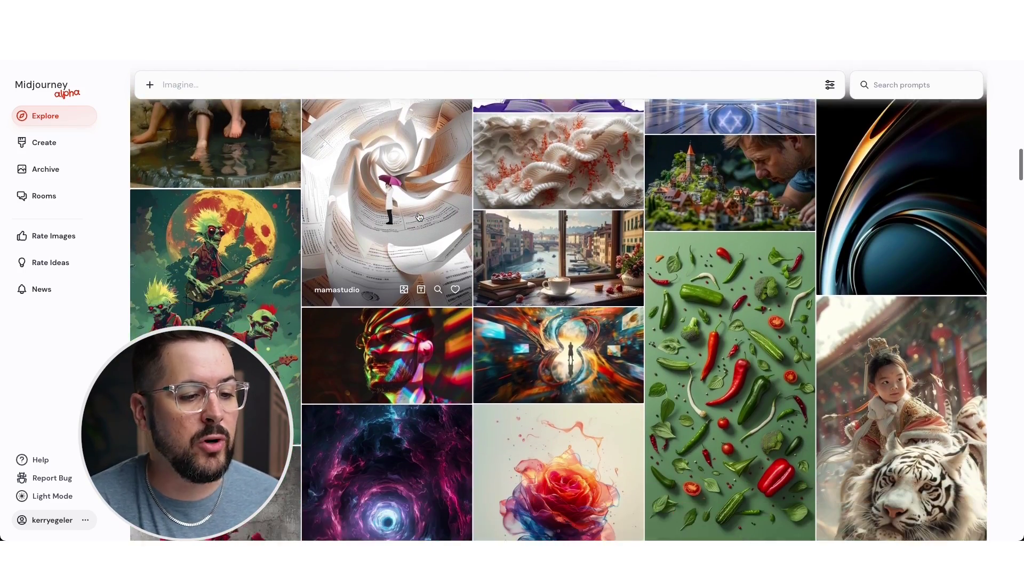
scroll(418, 217, "up", 3)
left_click(399, 282)
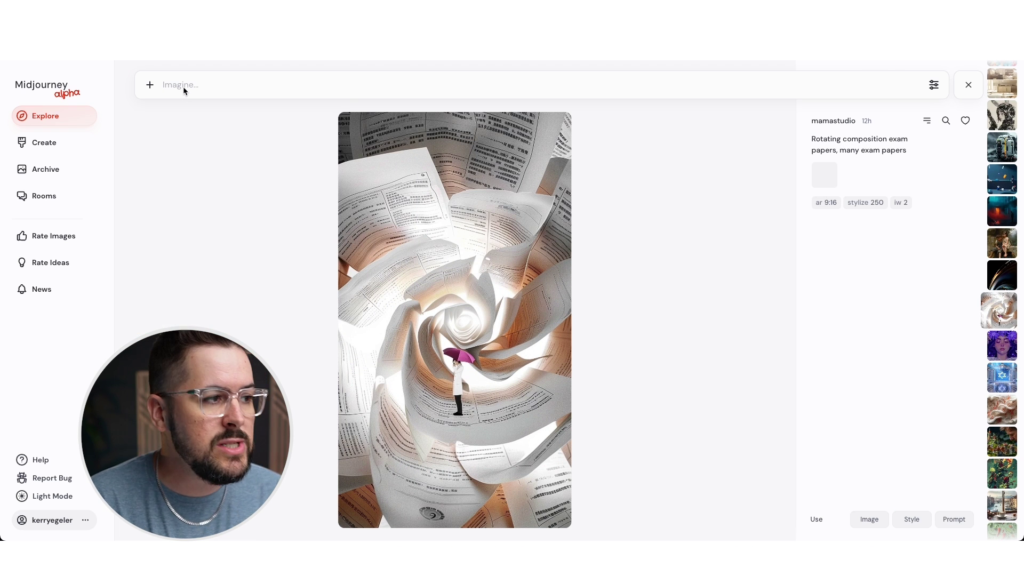
left_click(969, 85)
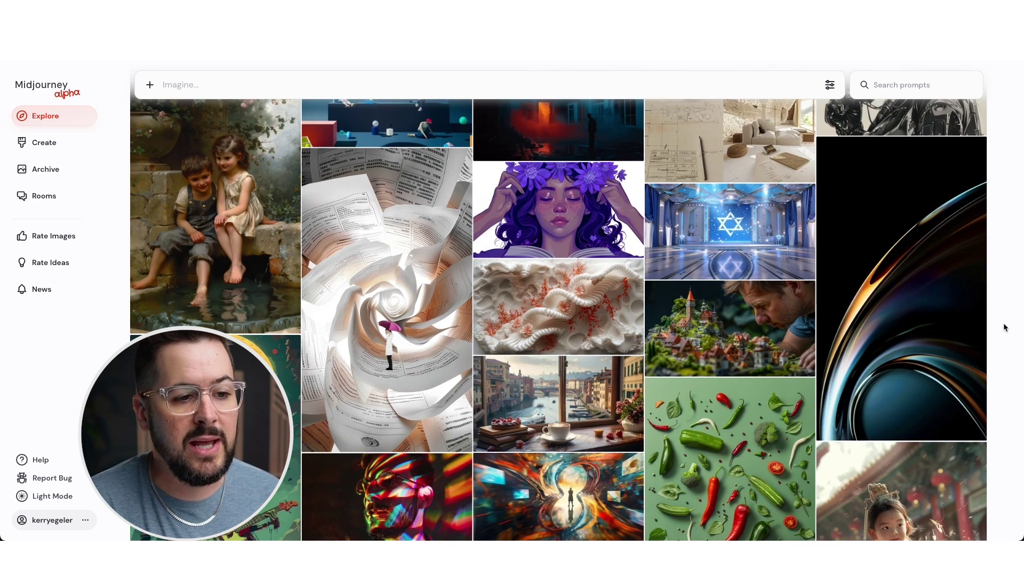
View the eagle character image's prompt, then go to the Create page
scroll(1004, 328, "down", 12)
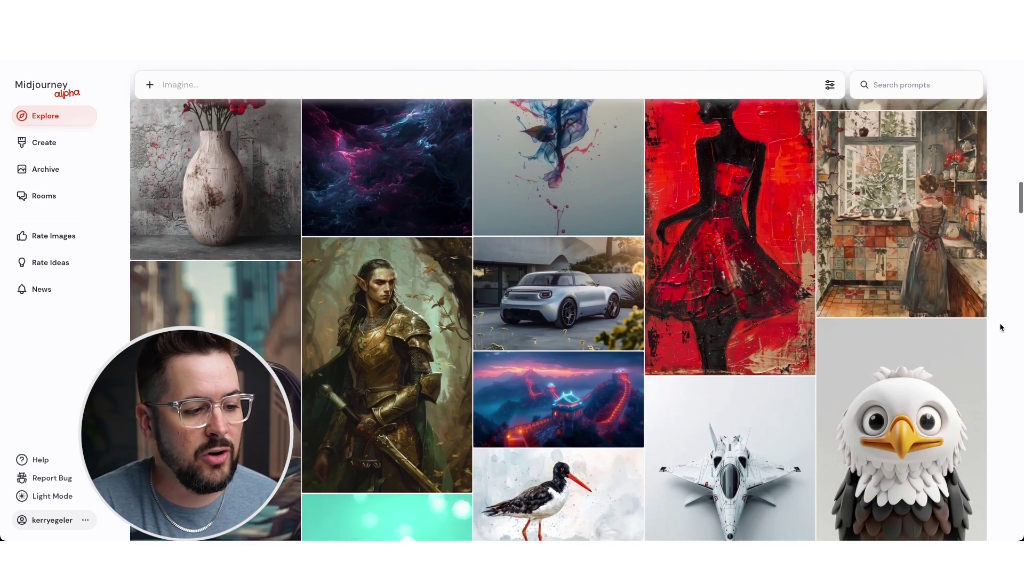
scroll(1001, 327, "down", 4)
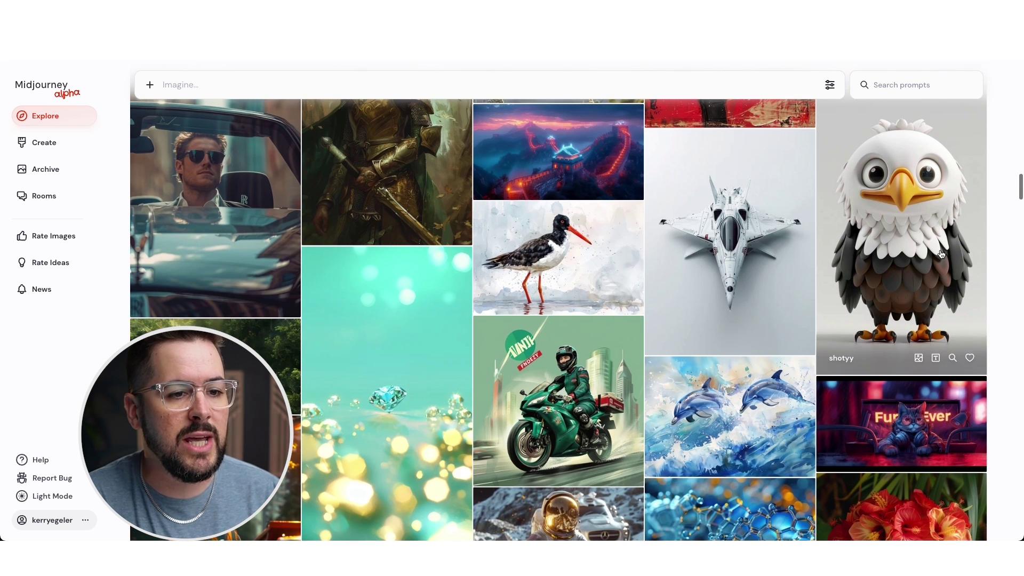
left_click(940, 253)
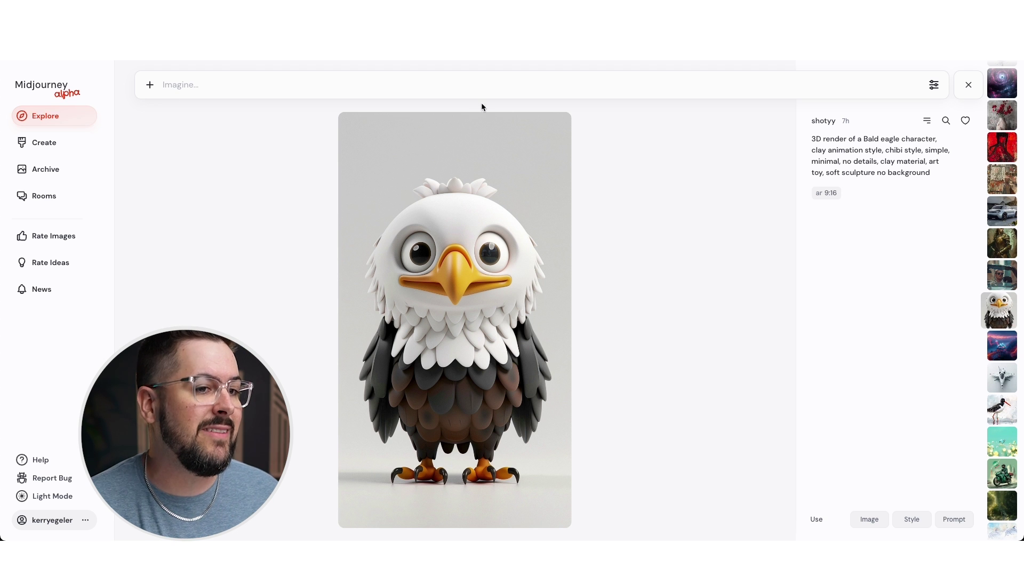
left_click(973, 91)
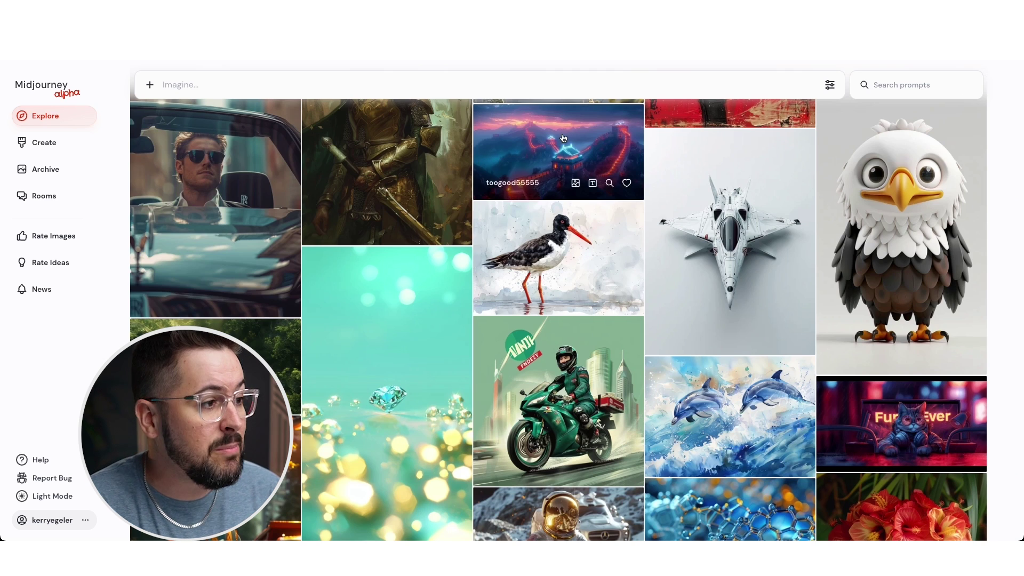
left_click(67, 149)
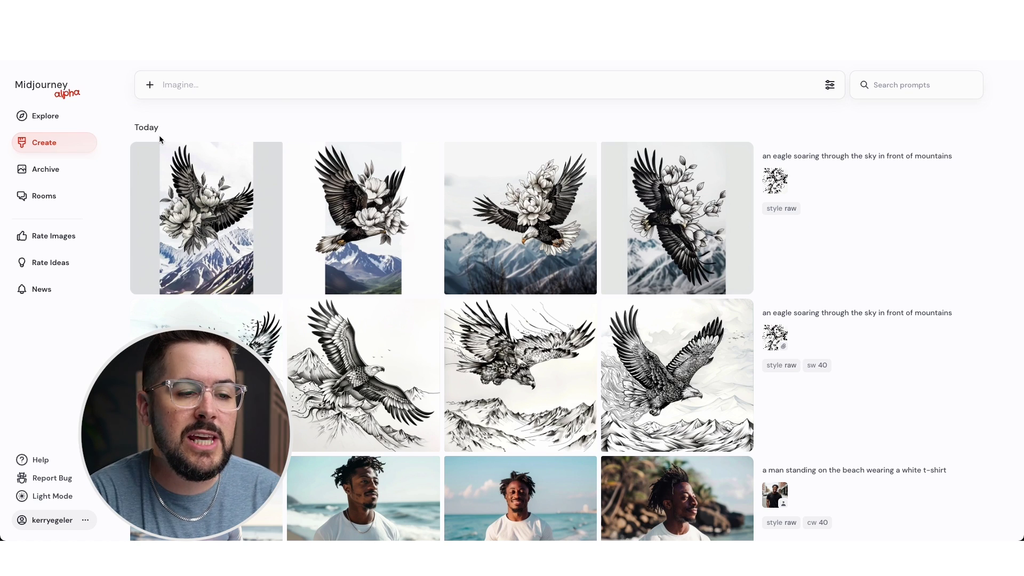
Scroll through today's generations on the Create page, then open the Archive
scroll(579, 300, "down", 5)
scroll(579, 300, "down", 6)
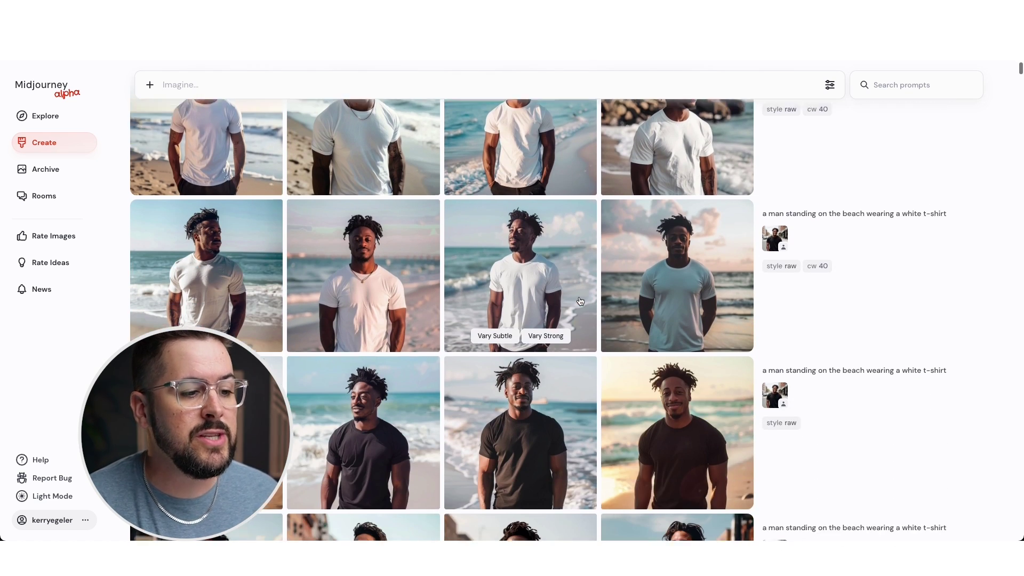
scroll(515, 193, "up", 11)
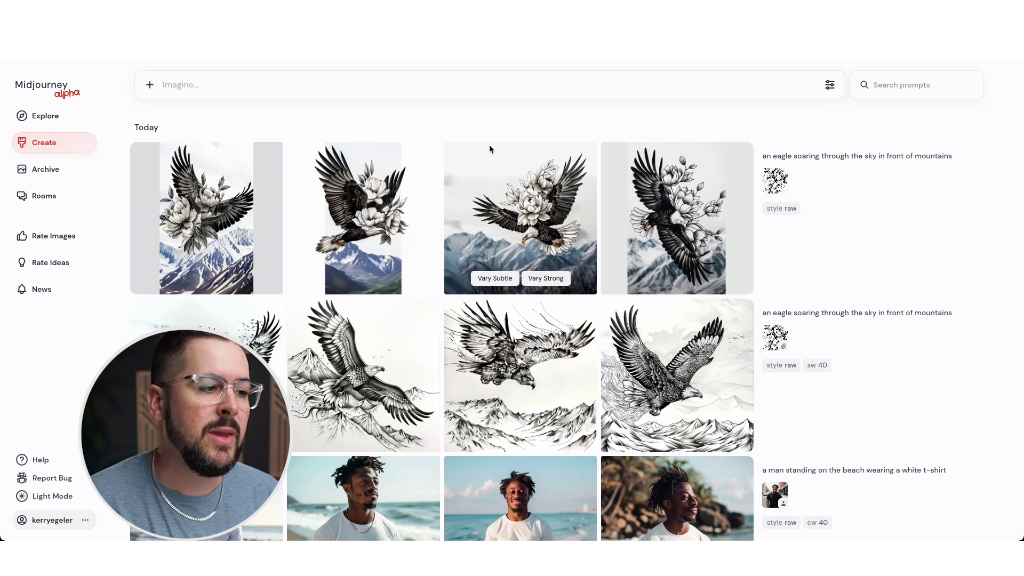
scroll(773, 261, "down", 3)
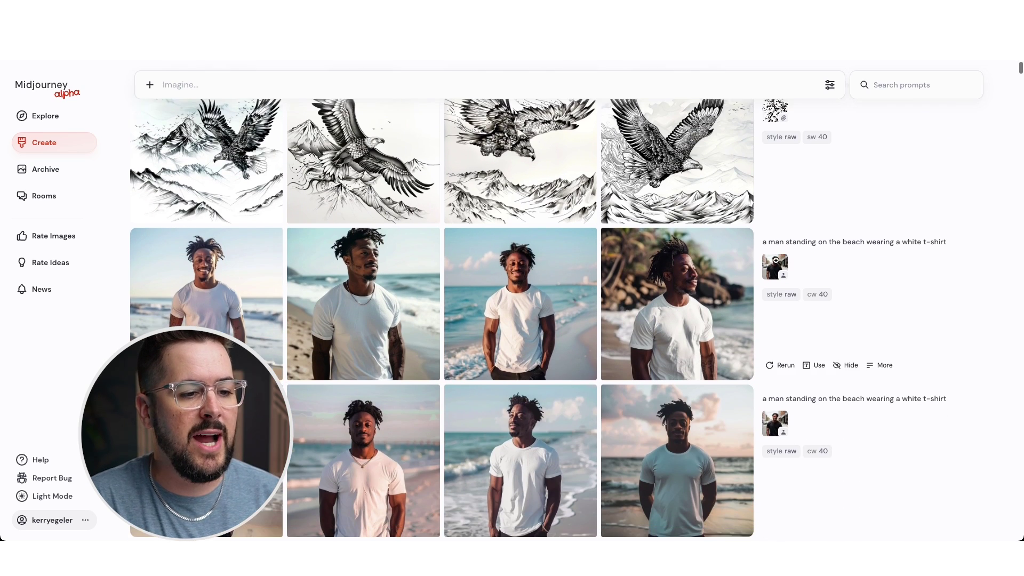
scroll(694, 320, "up", 4)
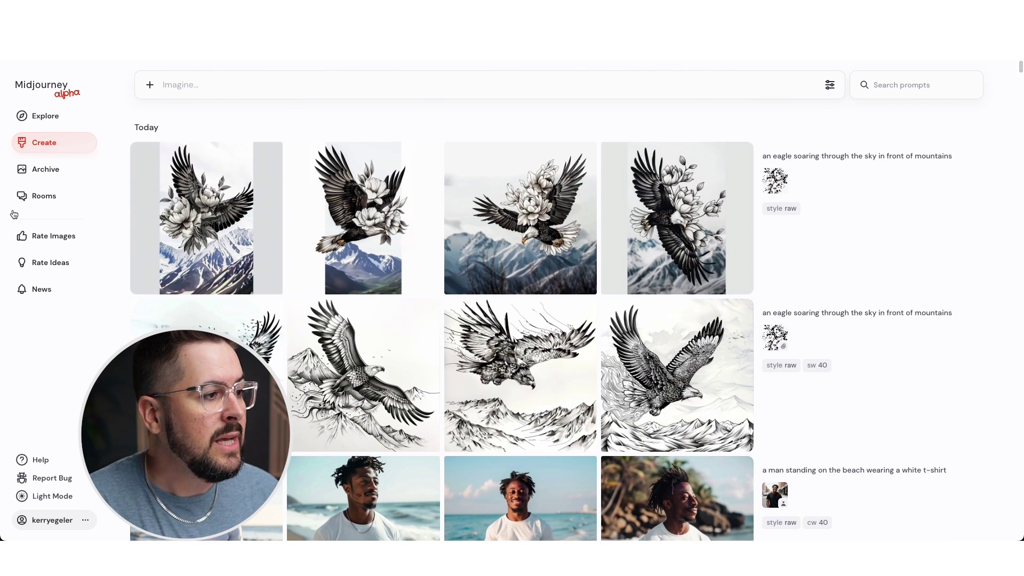
left_click(53, 176)
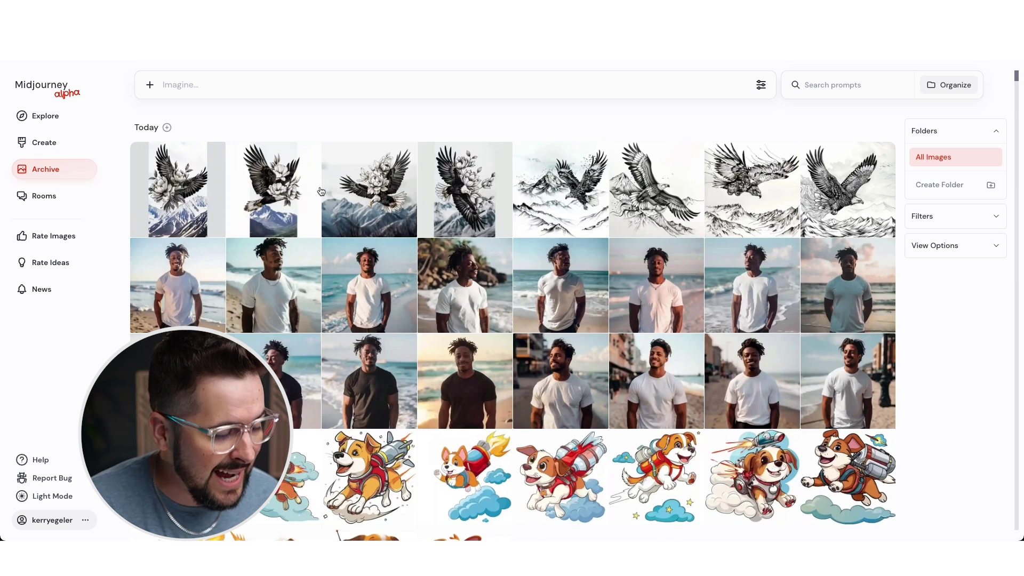
Expand the Archive's Filters and View Options panels, then collapse the view options
scroll(587, 256, "down", 3)
scroll(694, 299, "up", 3)
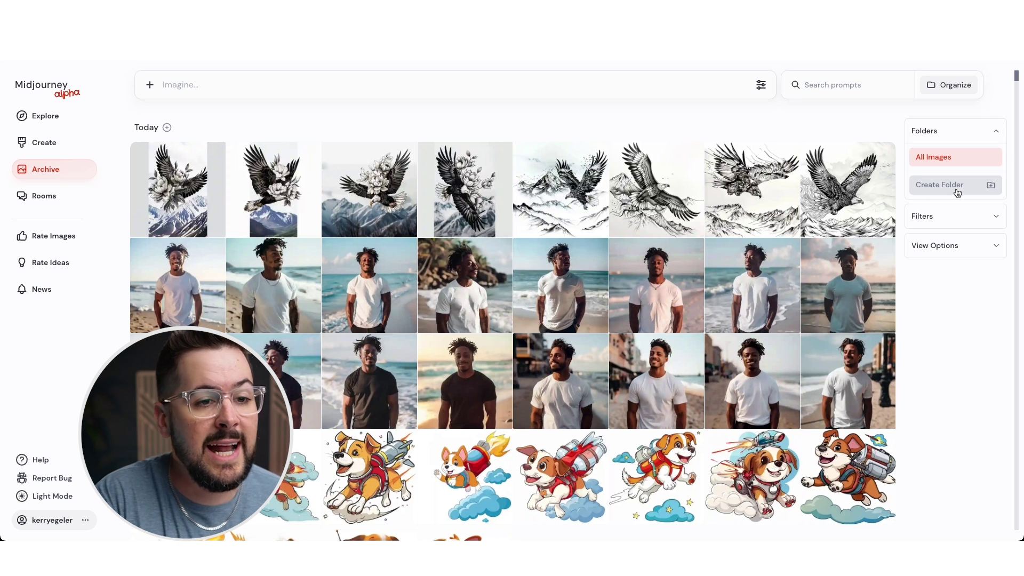
left_click(996, 218)
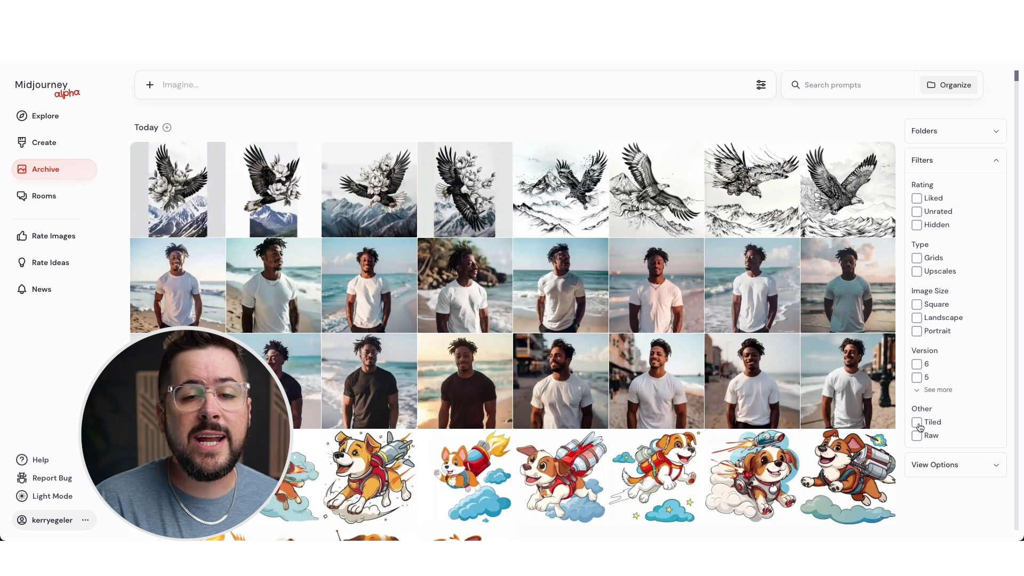
left_click(995, 466)
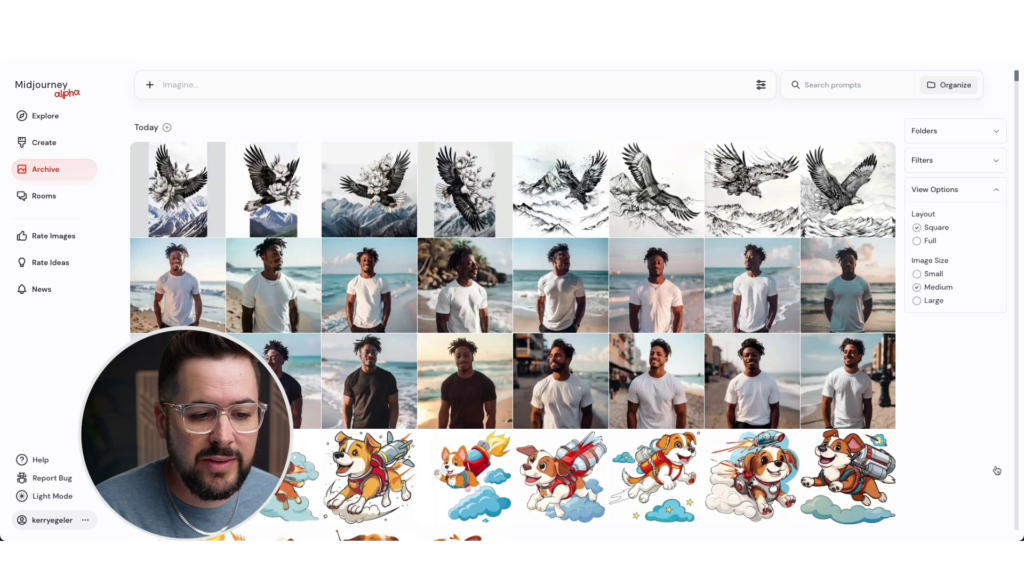
left_click(995, 190)
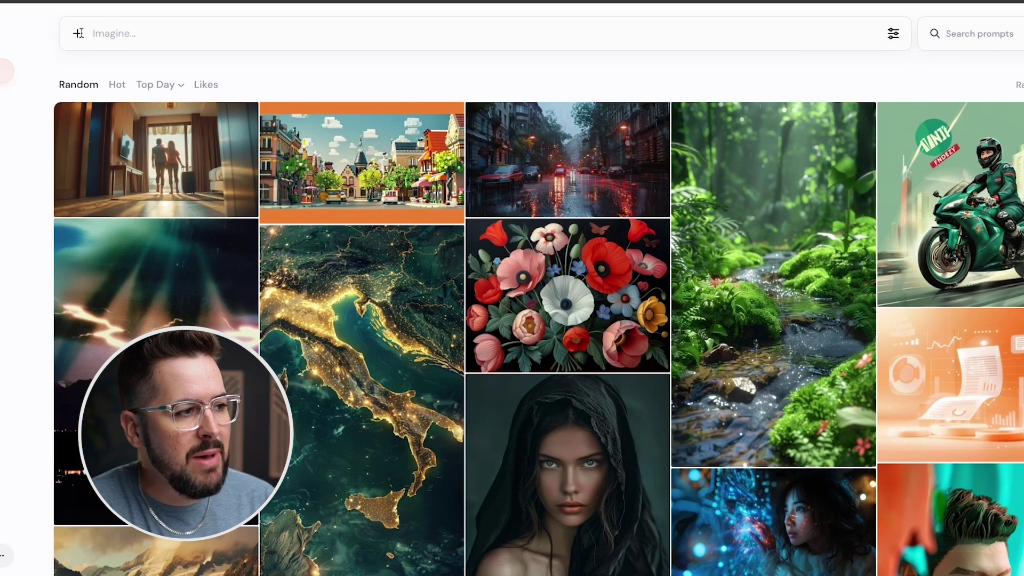
left_click(78, 35)
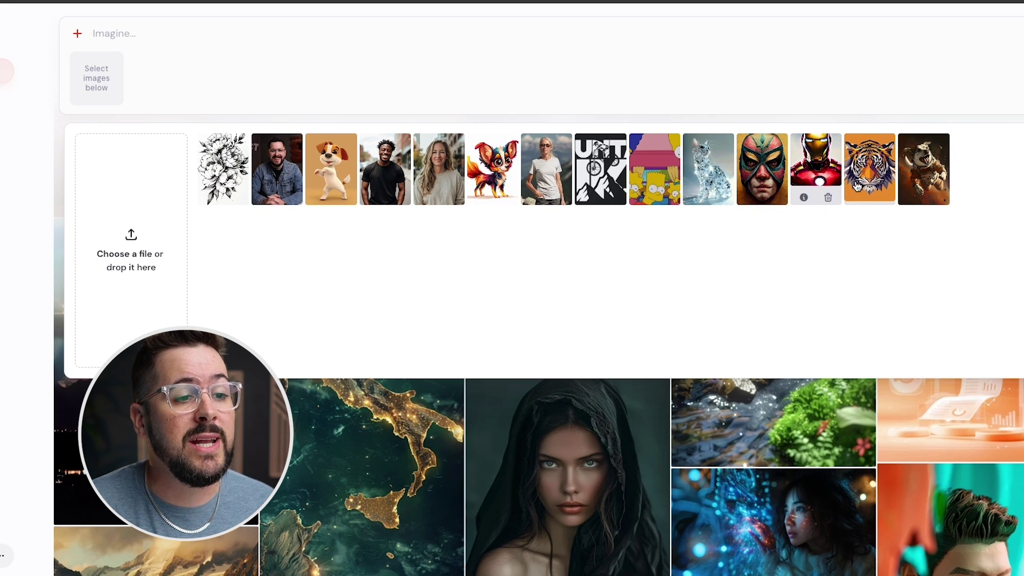
mouse_move(942, 185)
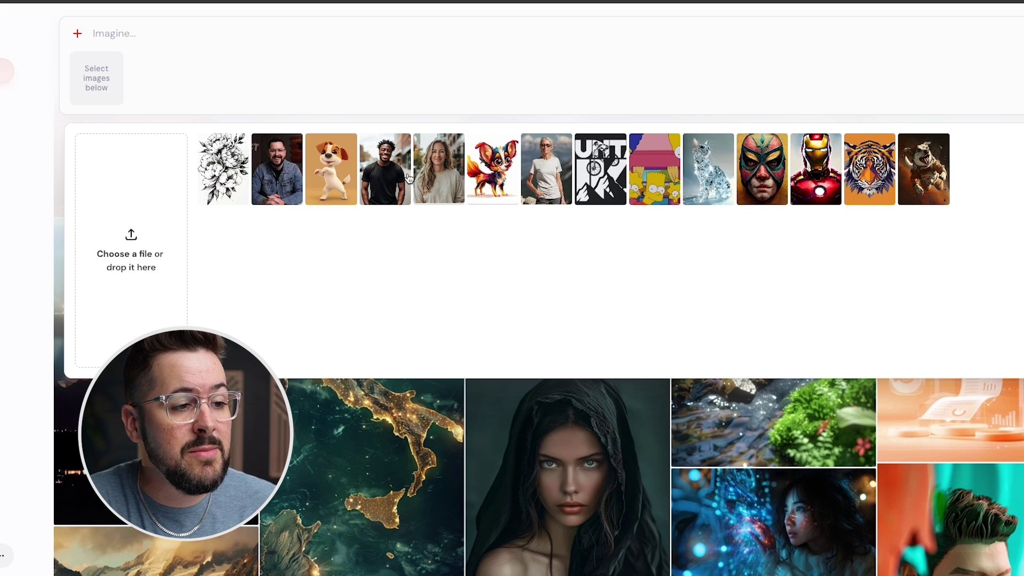
mouse_move(225, 177)
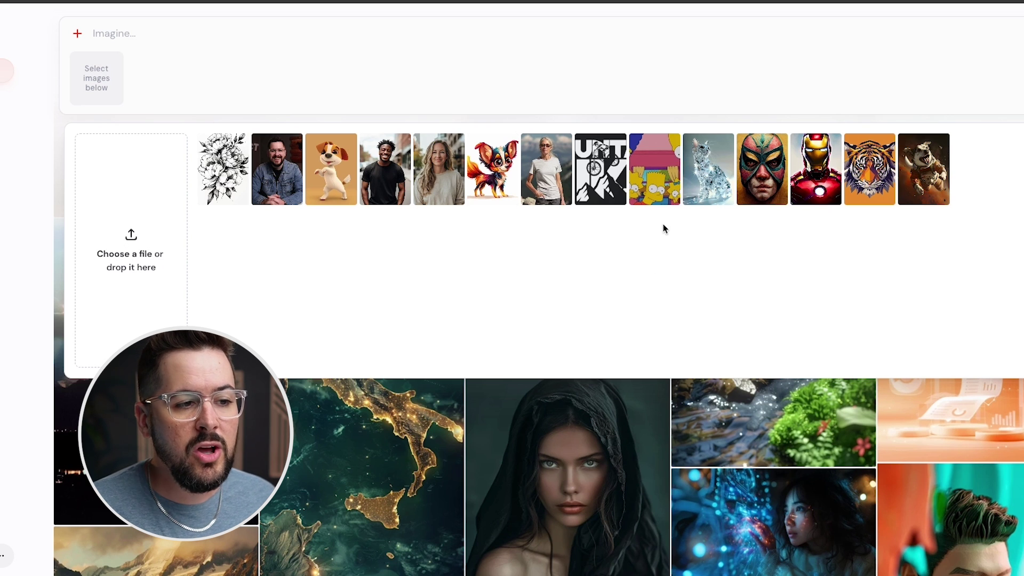
mouse_move(644, 201)
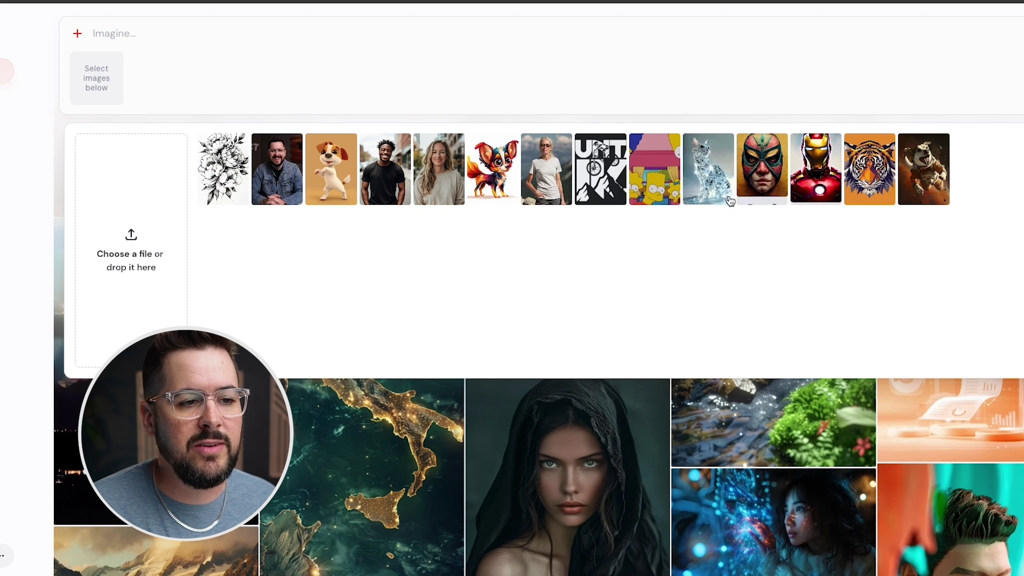
left_click(644, 201)
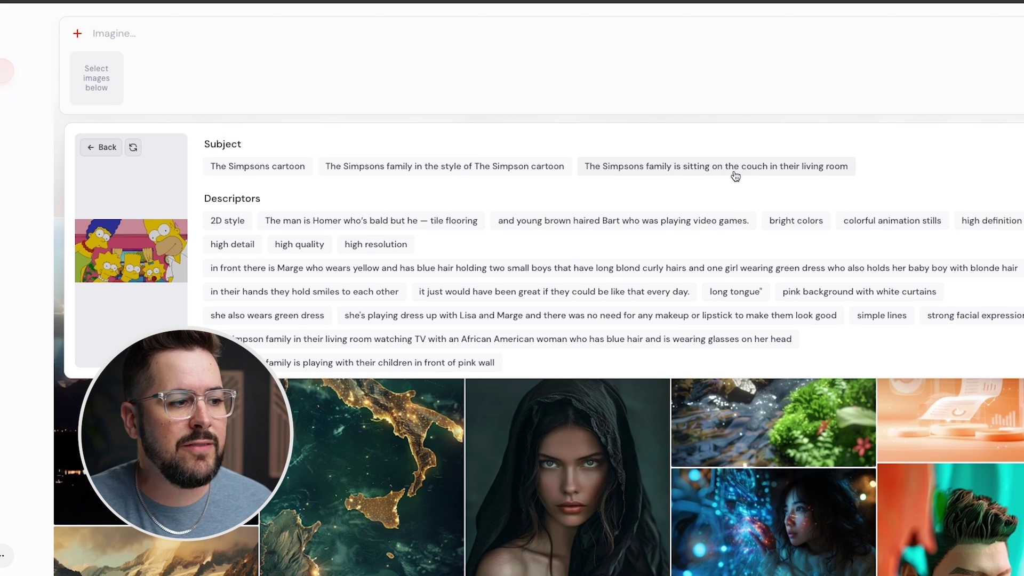
scroll(735, 176, "down", 1)
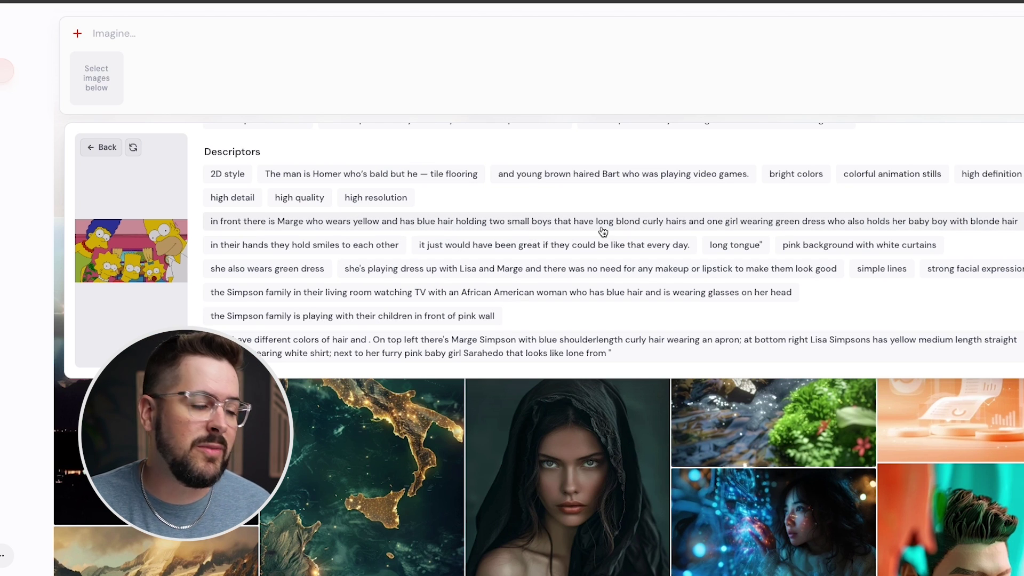
left_click(105, 147)
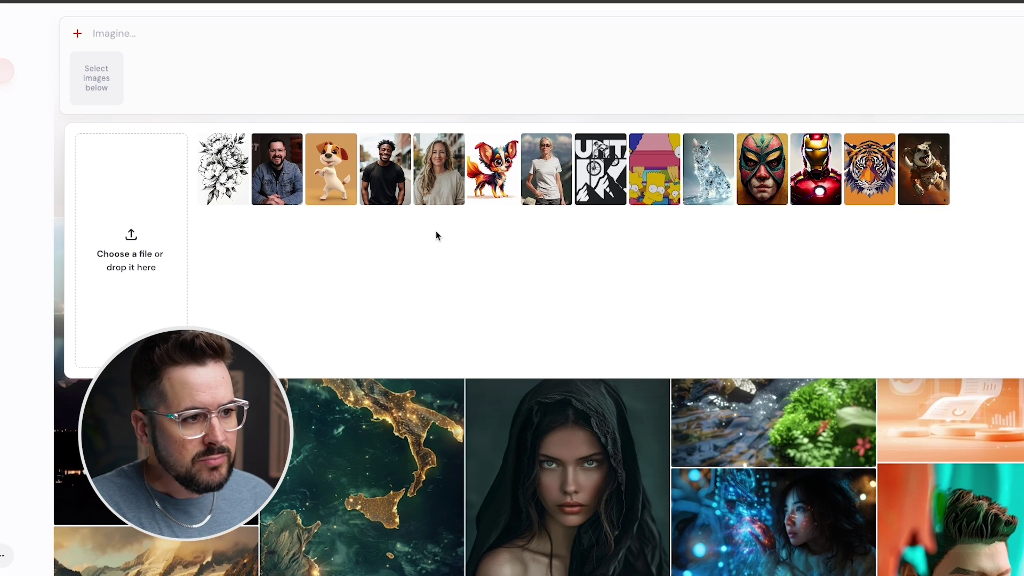
Check the chihuahua image's descriptors, then attach the black-and-white flower drawing as image reference
left_click(483, 199)
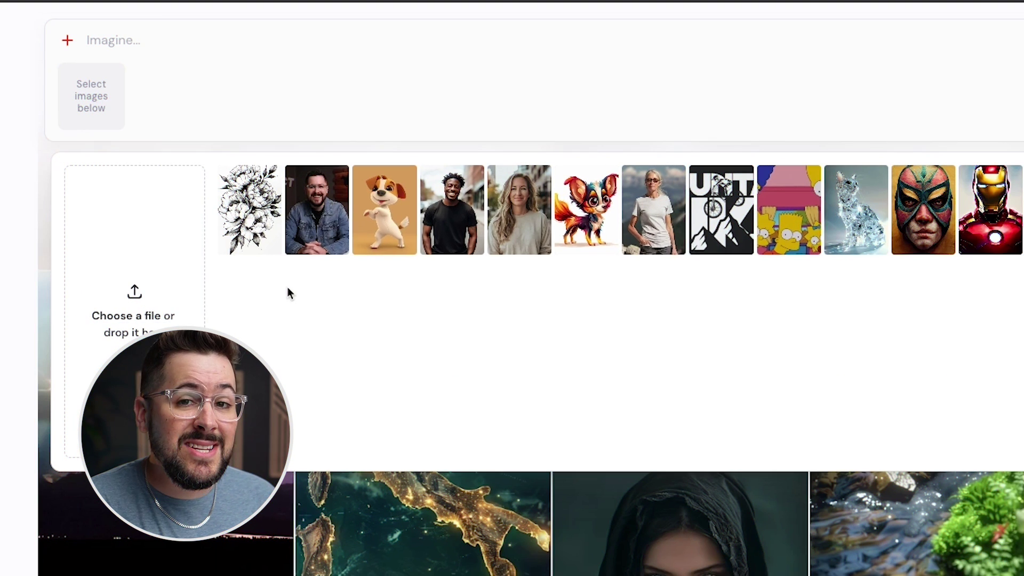
mouse_move(237, 244)
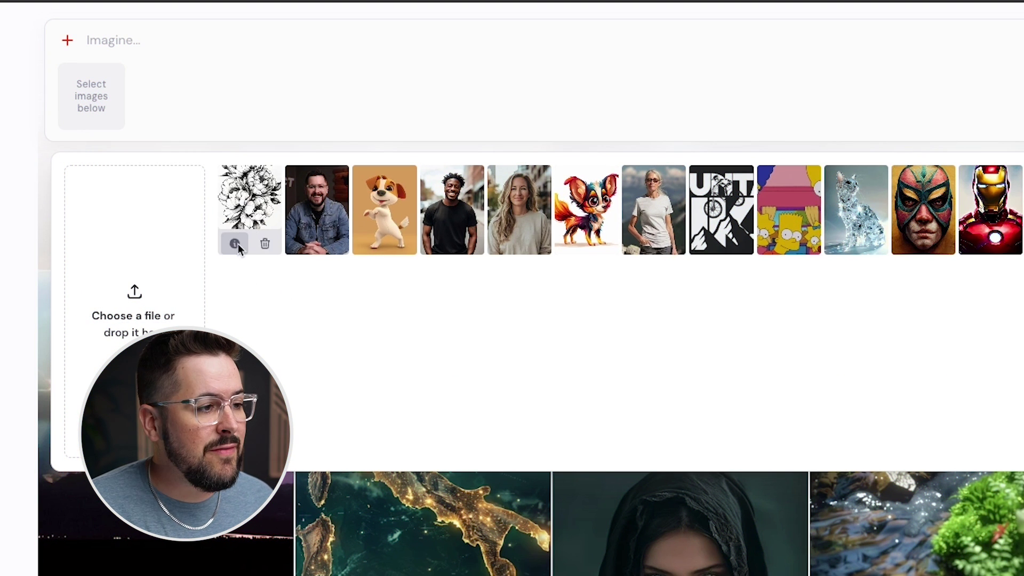
left_click(249, 200)
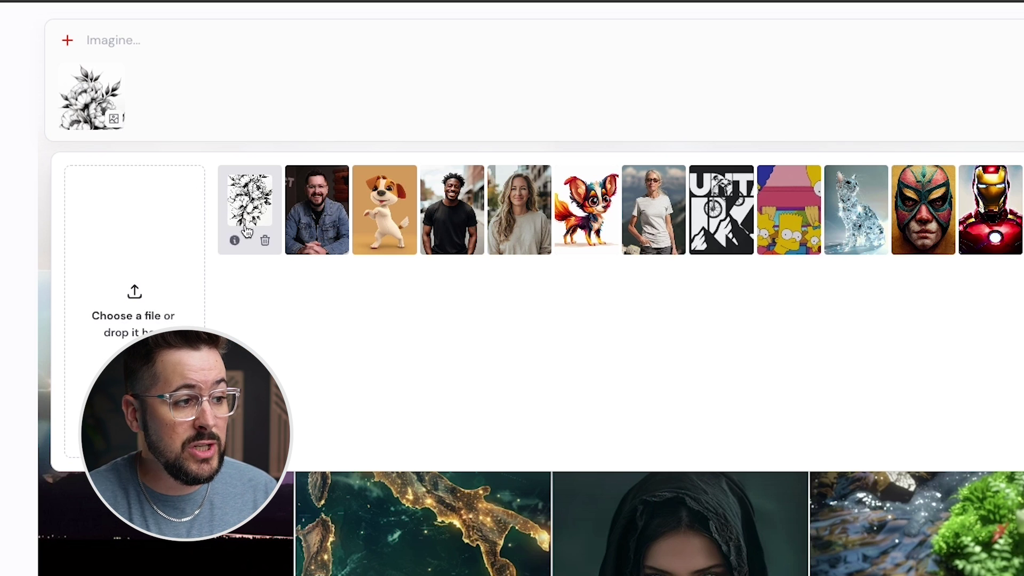
Switch the attached flower drawing to act as a style reference
mouse_move(91, 126)
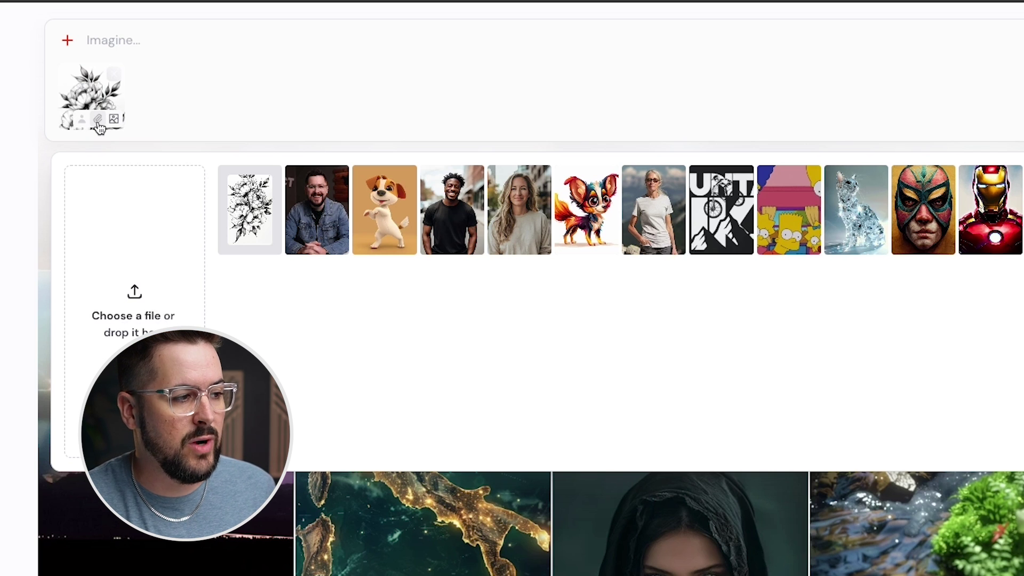
left_click(98, 122)
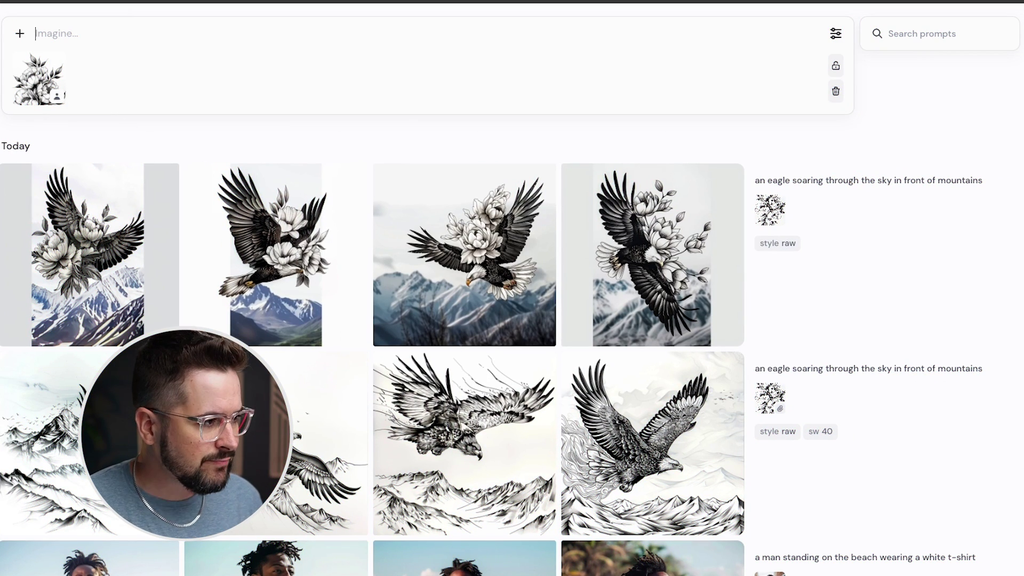
mouse_move(44, 85)
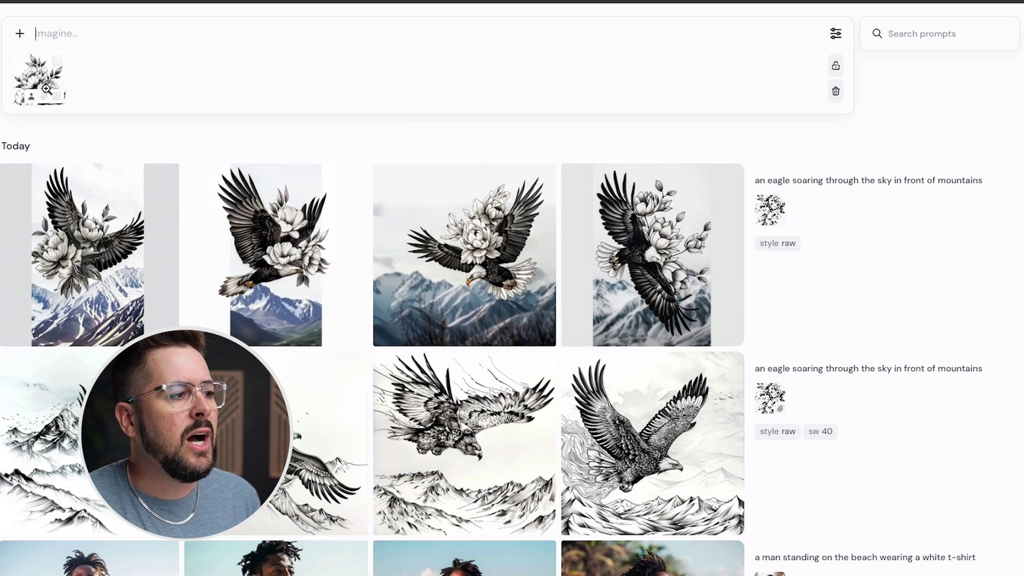
left_click(44, 86)
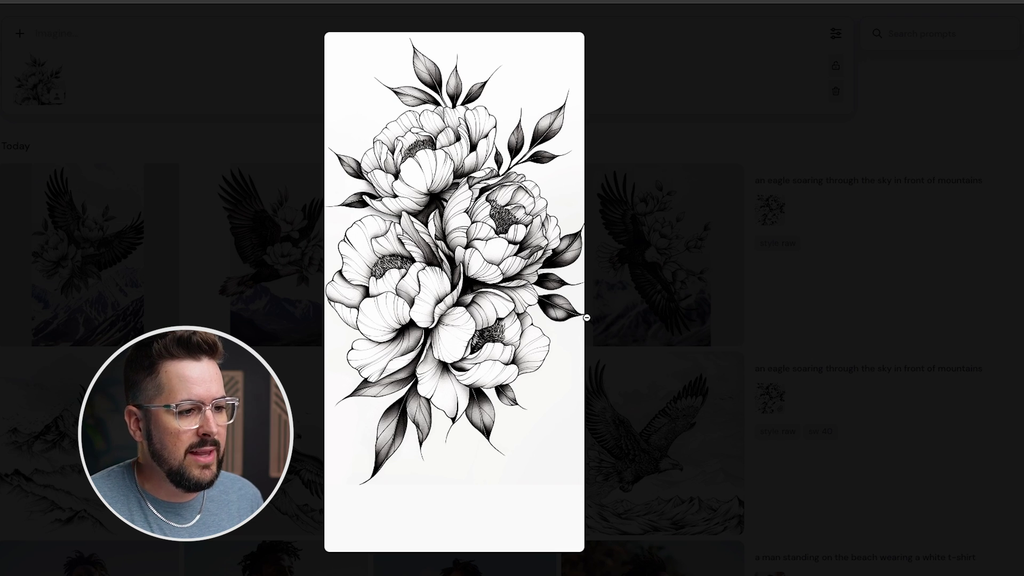
left_click(669, 291)
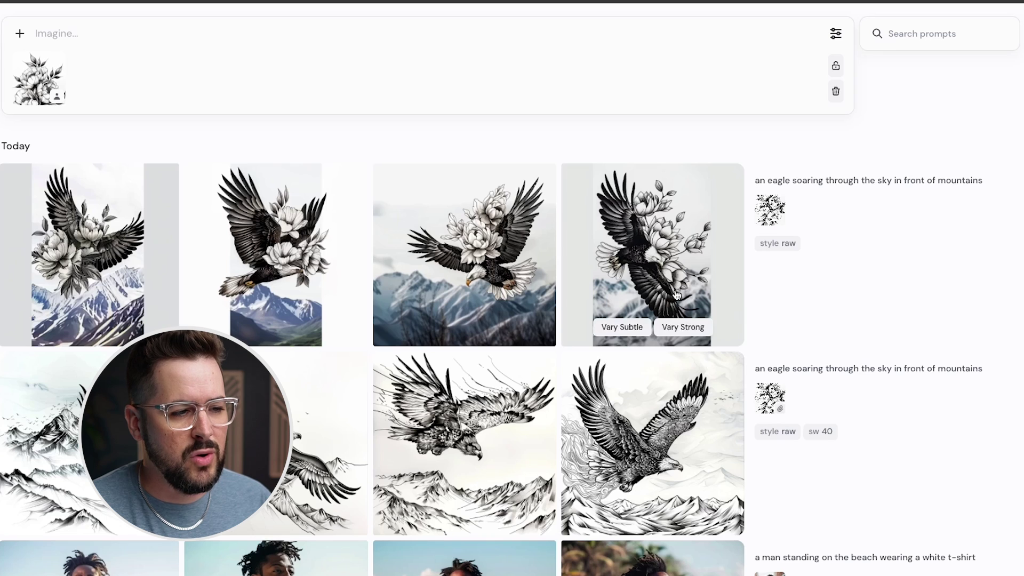
scroll(784, 307, "down", 3)
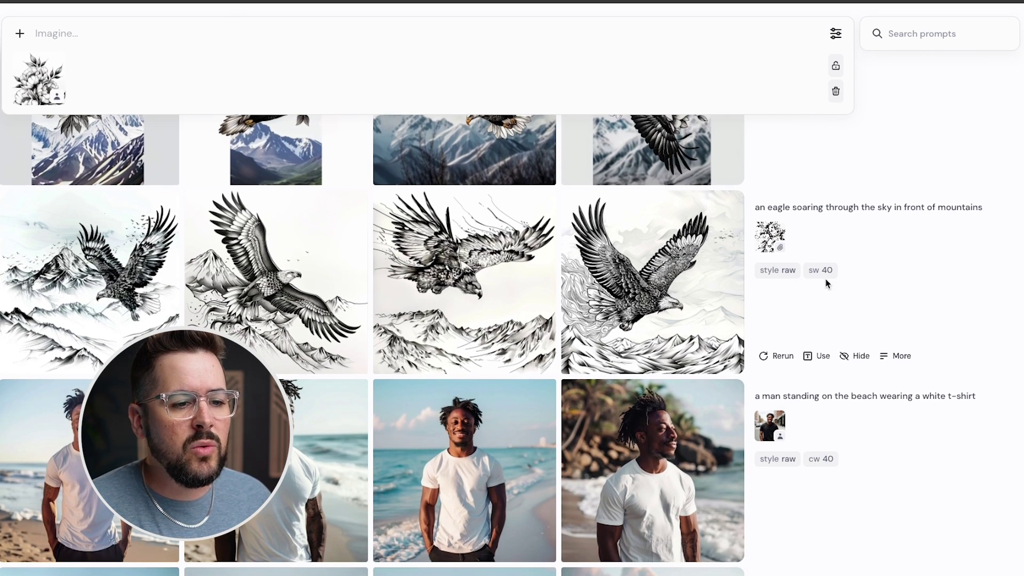
left_click(104, 287)
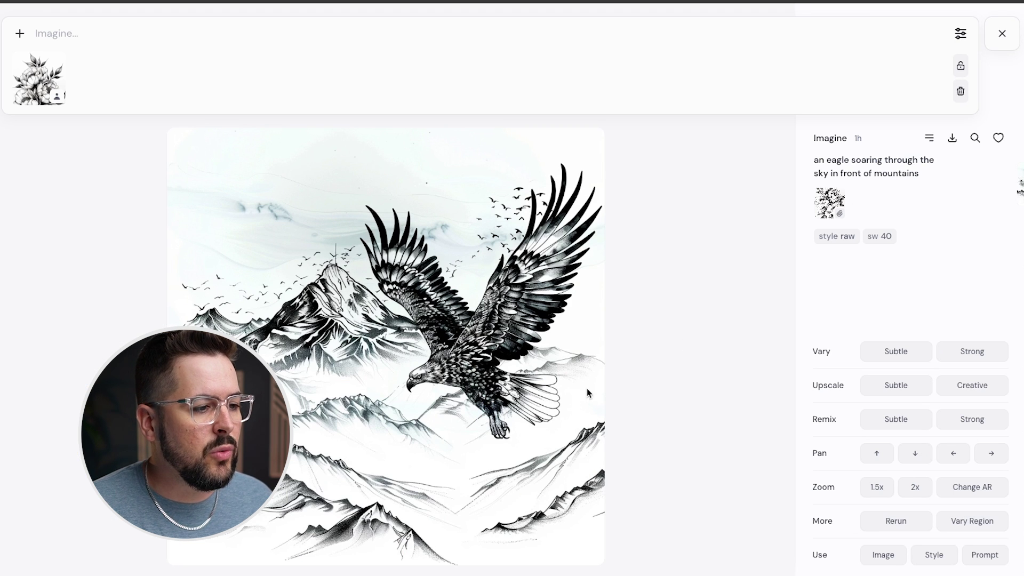
key("Escape")
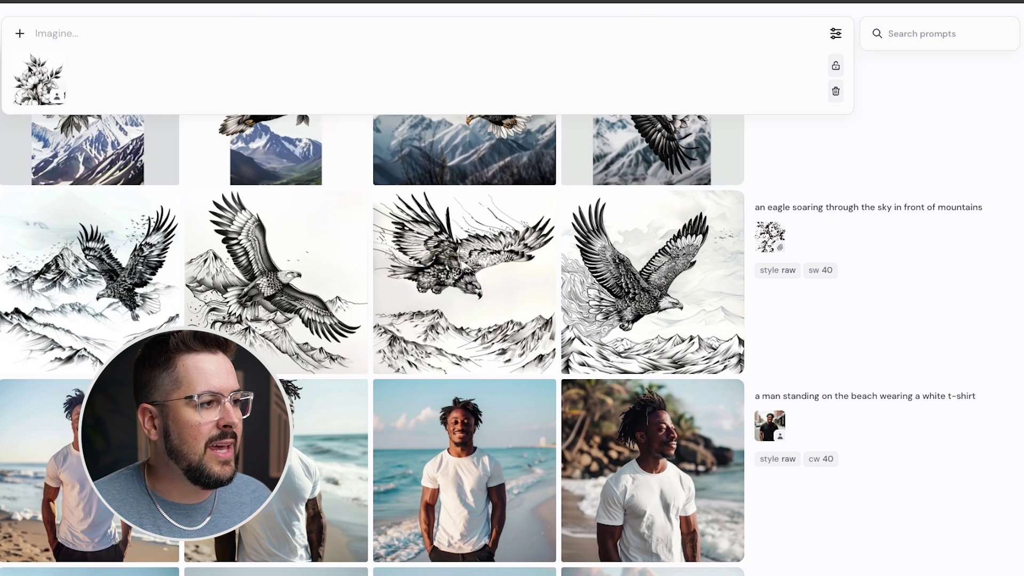
left_click_drag(758, 208, 983, 210)
left_click(976, 224)
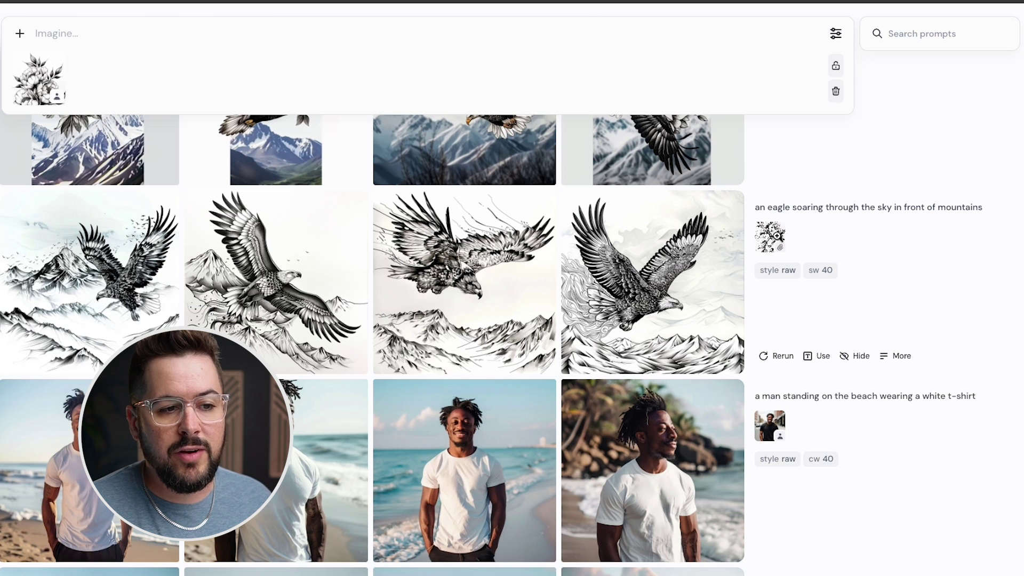
mouse_move(483, 301)
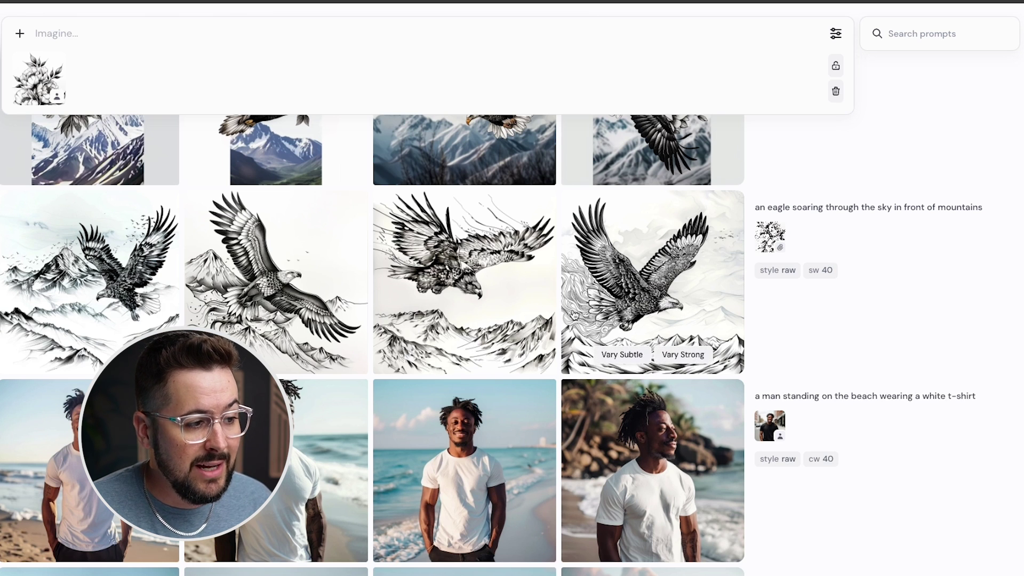
left_click(681, 304)
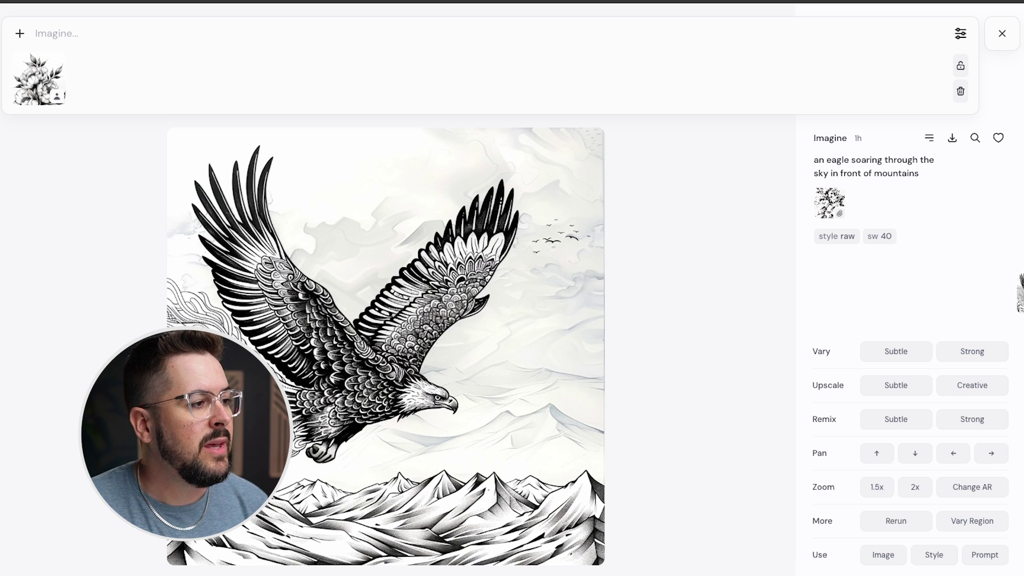
Close the eagle detail and view the beach-man prompt's character reference image
key("Escape")
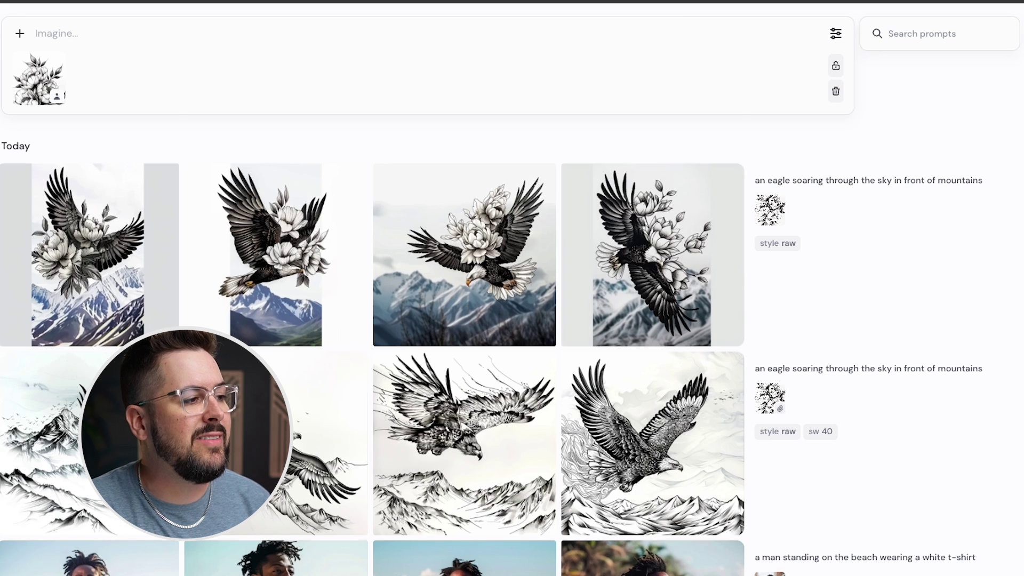
scroll(533, 359, "down", 5)
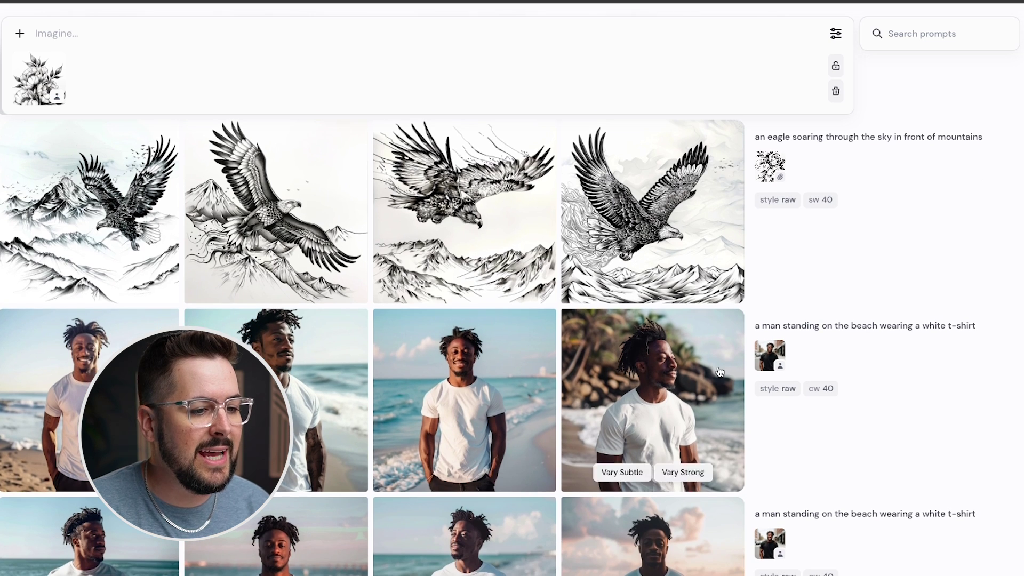
left_click(769, 354)
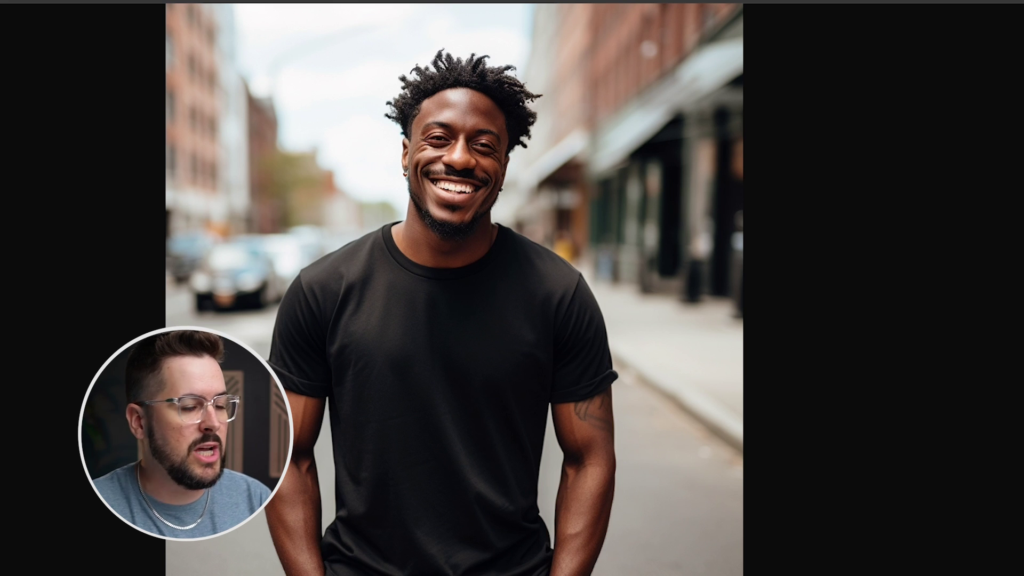
key("Escape")
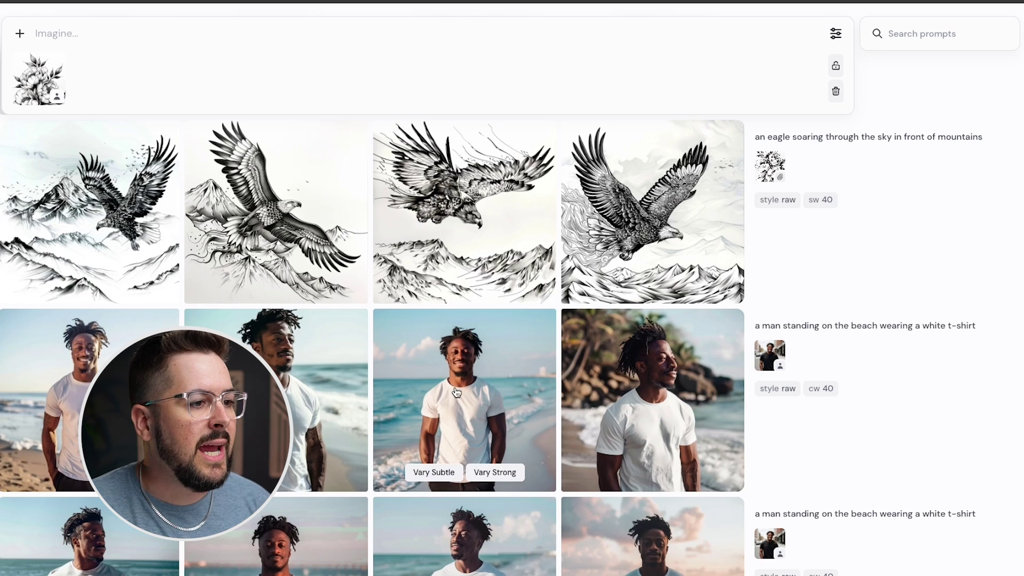
Open a beach-man portrait in detail and close it again
scroll(469, 473, "down", 1)
left_click(126, 325)
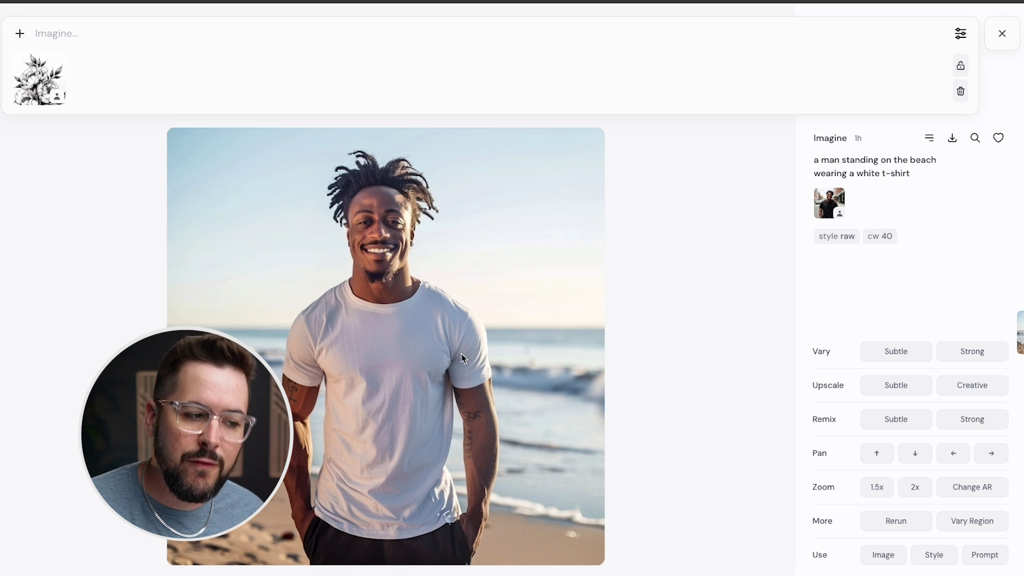
key("Escape")
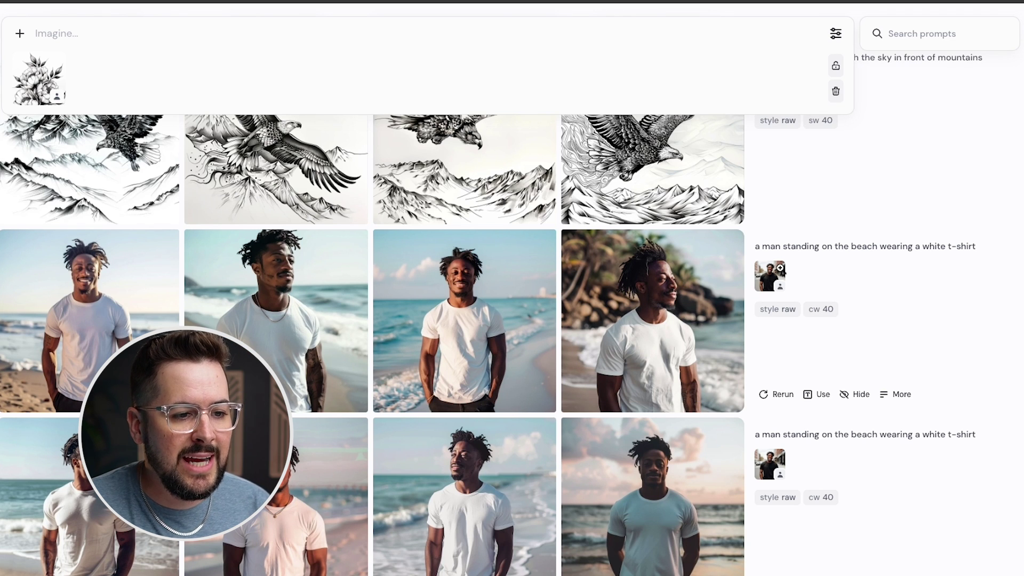
mouse_move(671, 315)
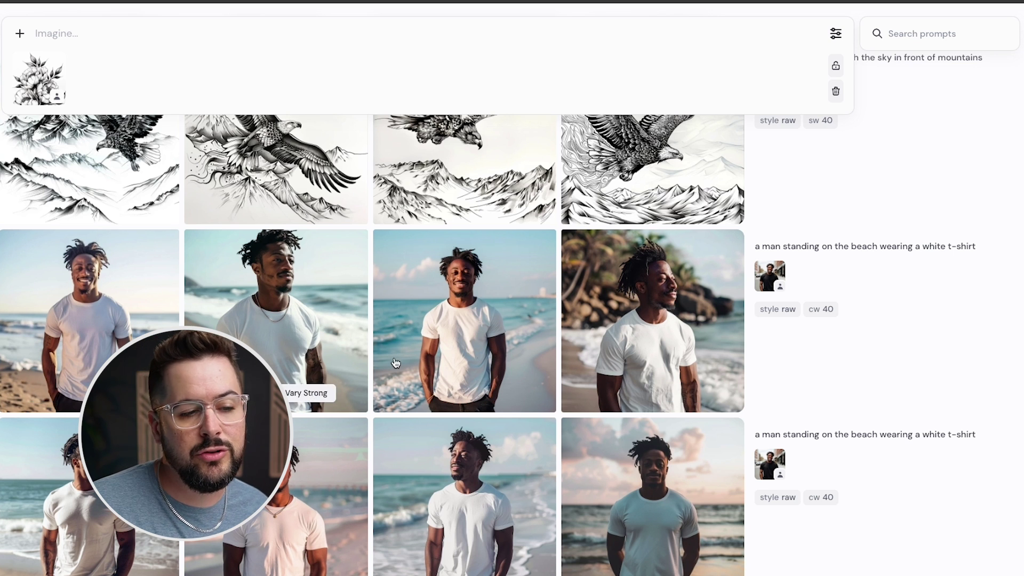
mouse_move(569, 343)
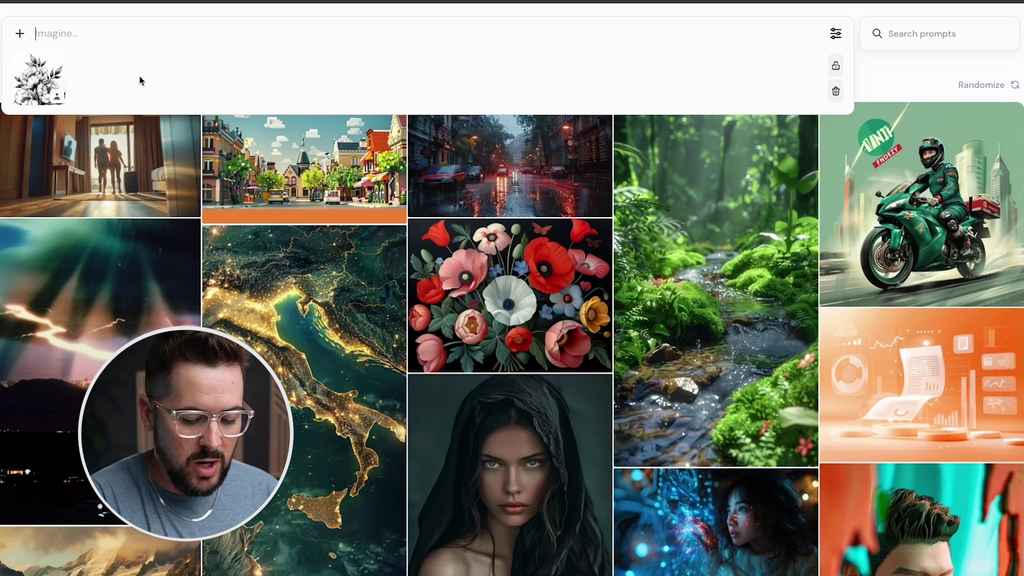
Type --cw in the prompt, then change it to the style-weight parameter --sw
type("--cw")
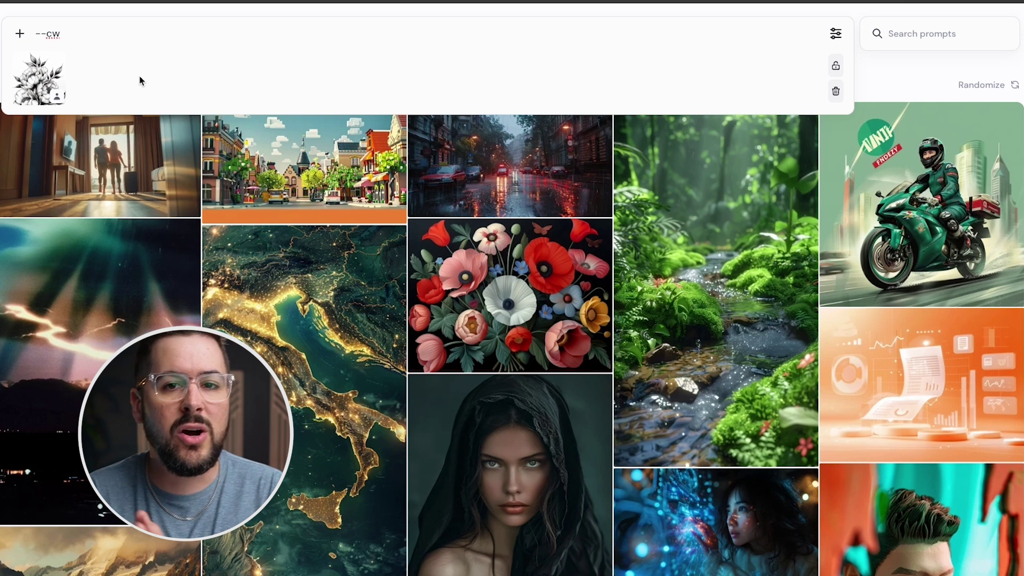
key("BackSpace")
key("BackSpace")
type("sw")
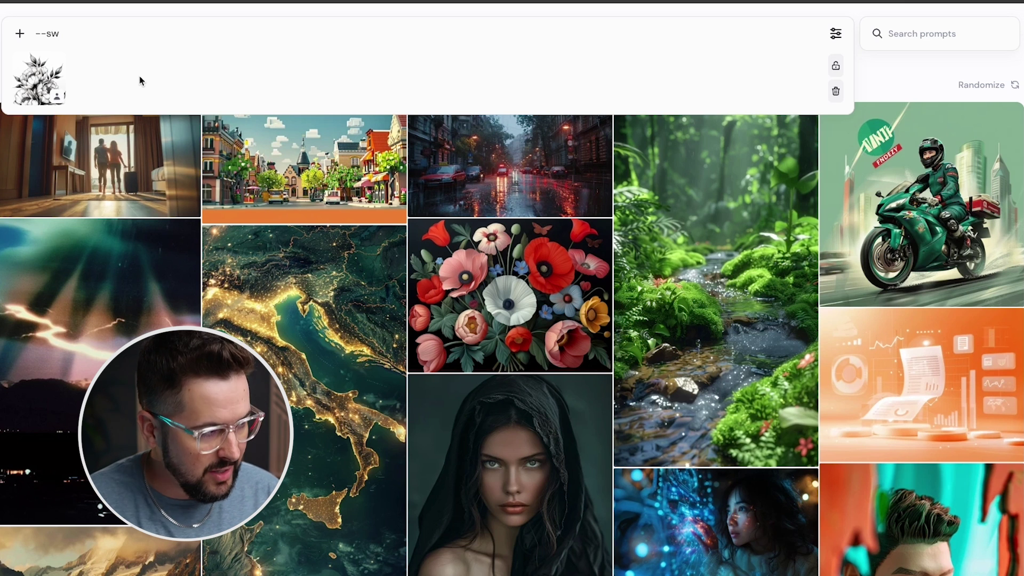